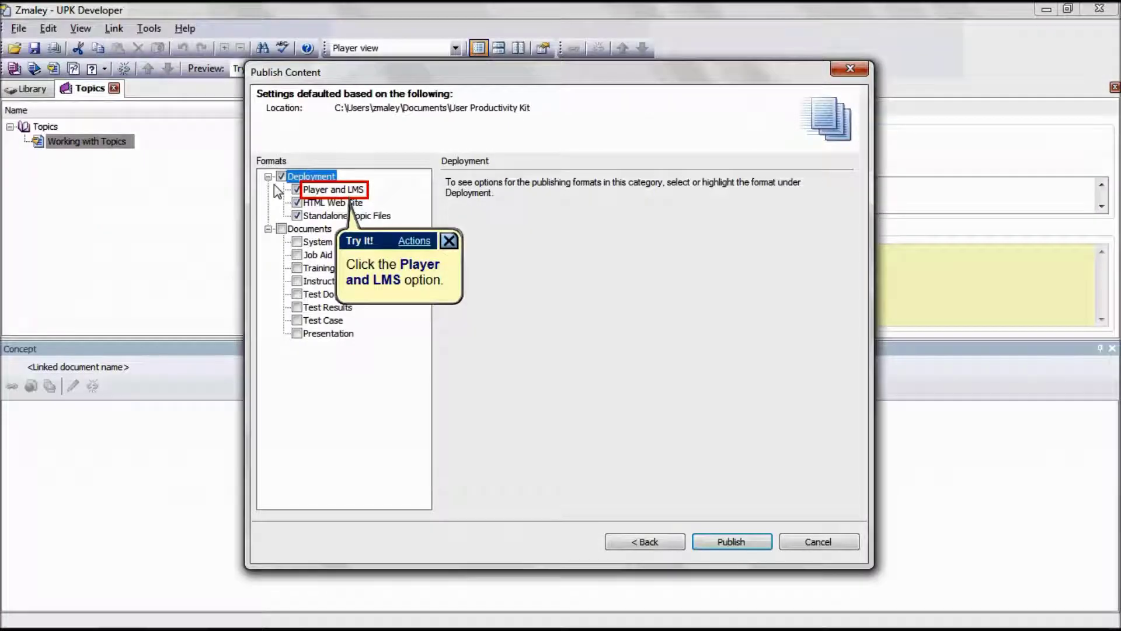
# - Select Player and LMS under Deployment to show its publishing options, currently Medium (11 kHz) sound
pyautogui.click(324, 192)
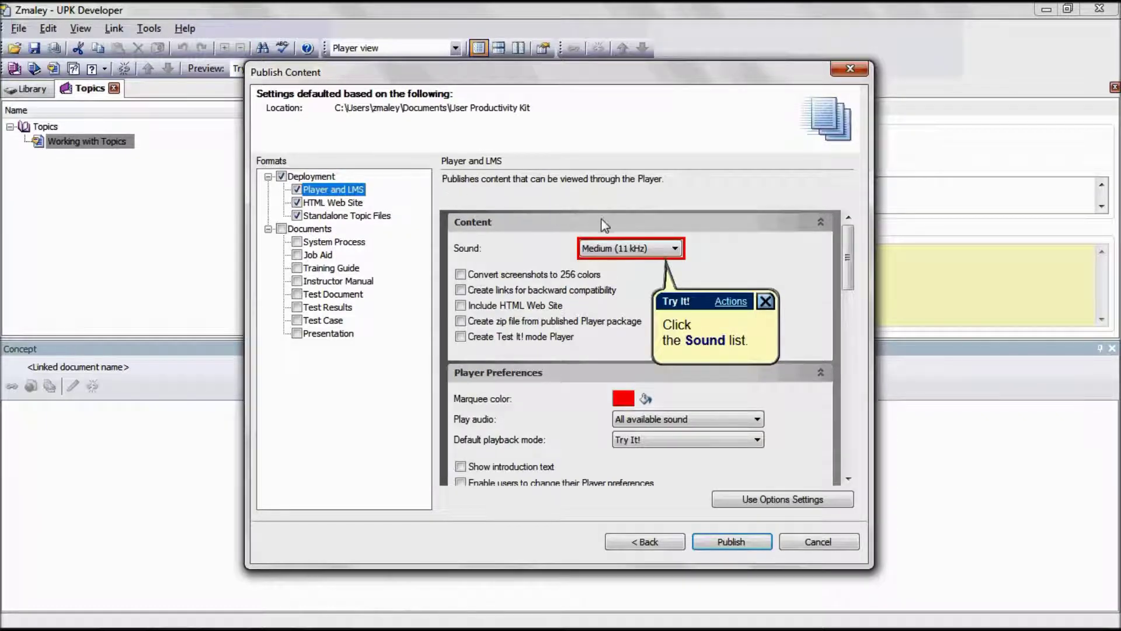
# - Change the Player and LMS sound from Medium (11 kHz) to None
pyautogui.click(650, 248)
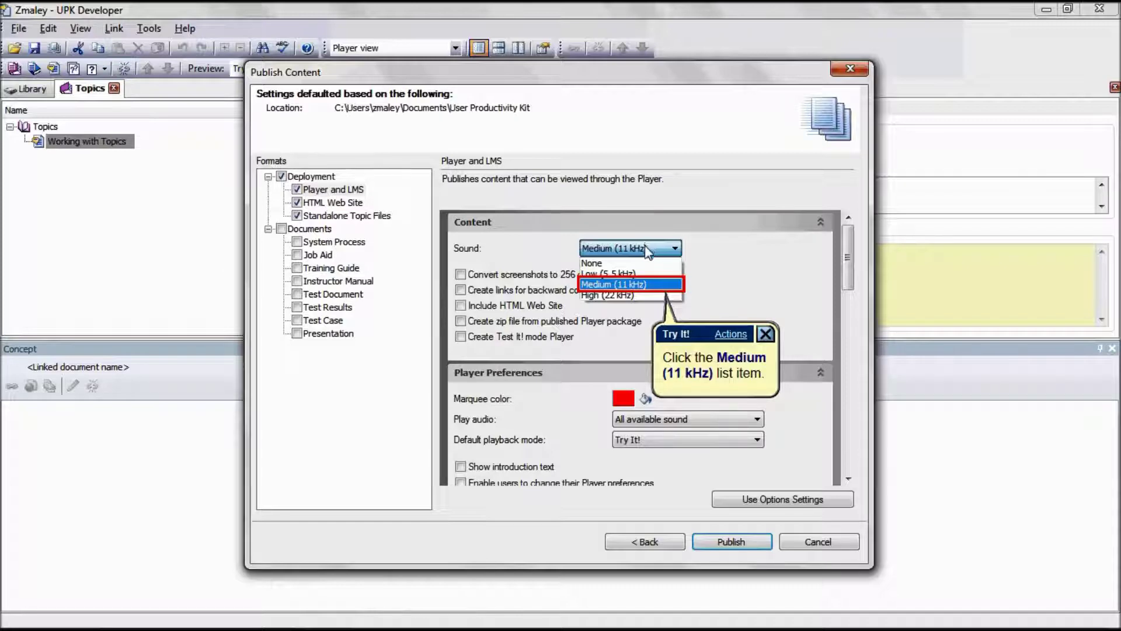
pyautogui.click(638, 286)
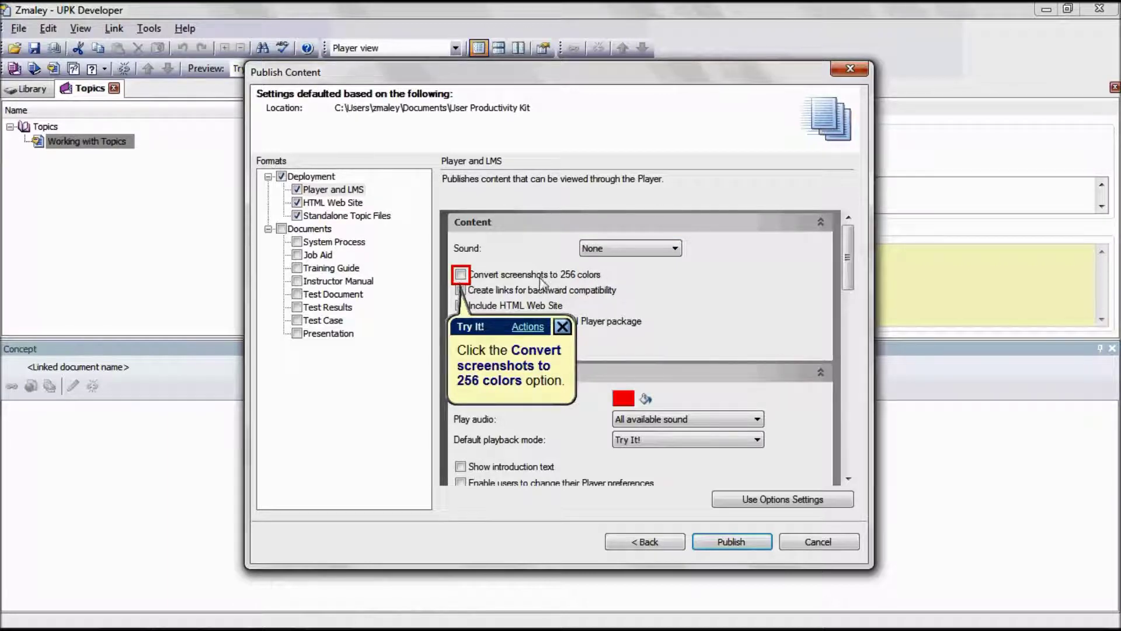
# - Enable 256-color screenshots, backward-compatibility links, HTML Web Site, zip file and Test It! mode Player
pyautogui.click(461, 274)
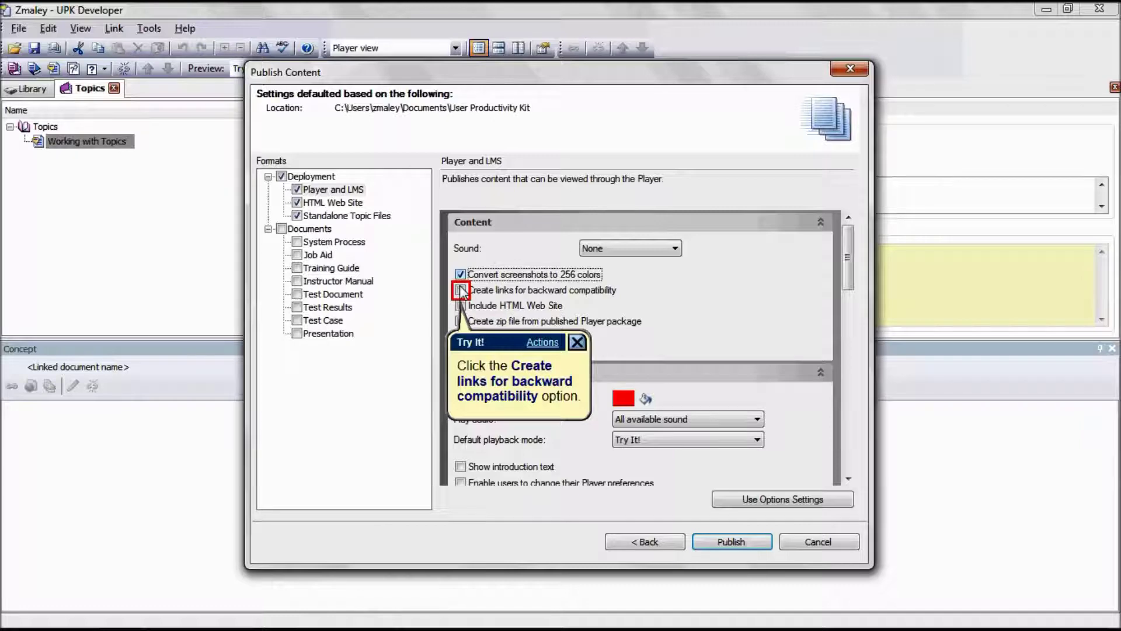
pyautogui.click(461, 290)
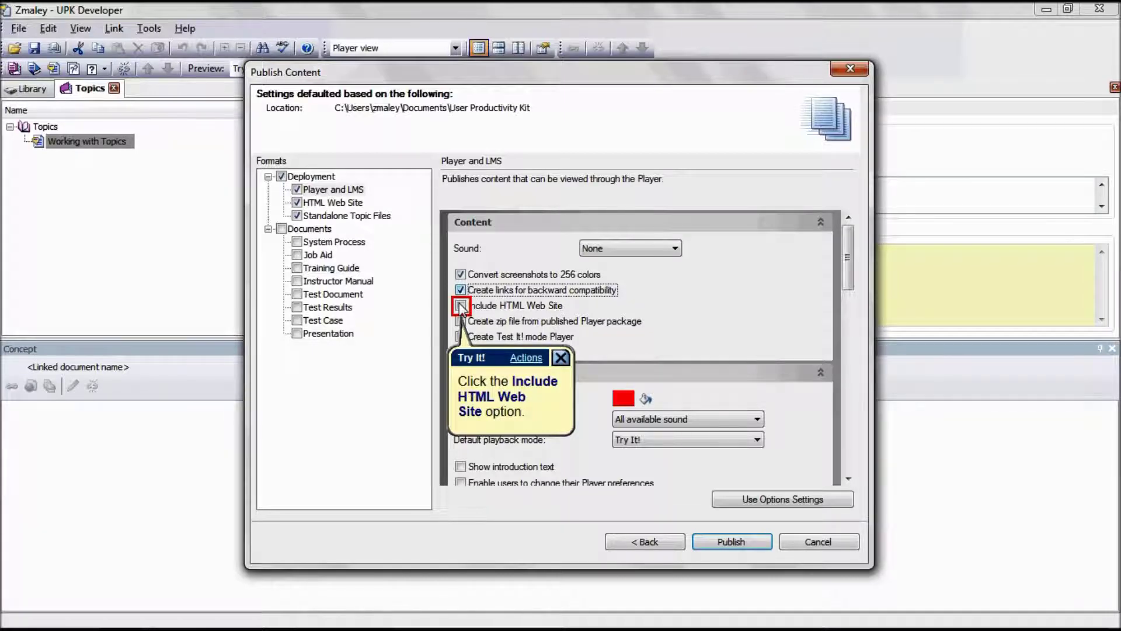
pyautogui.click(461, 306)
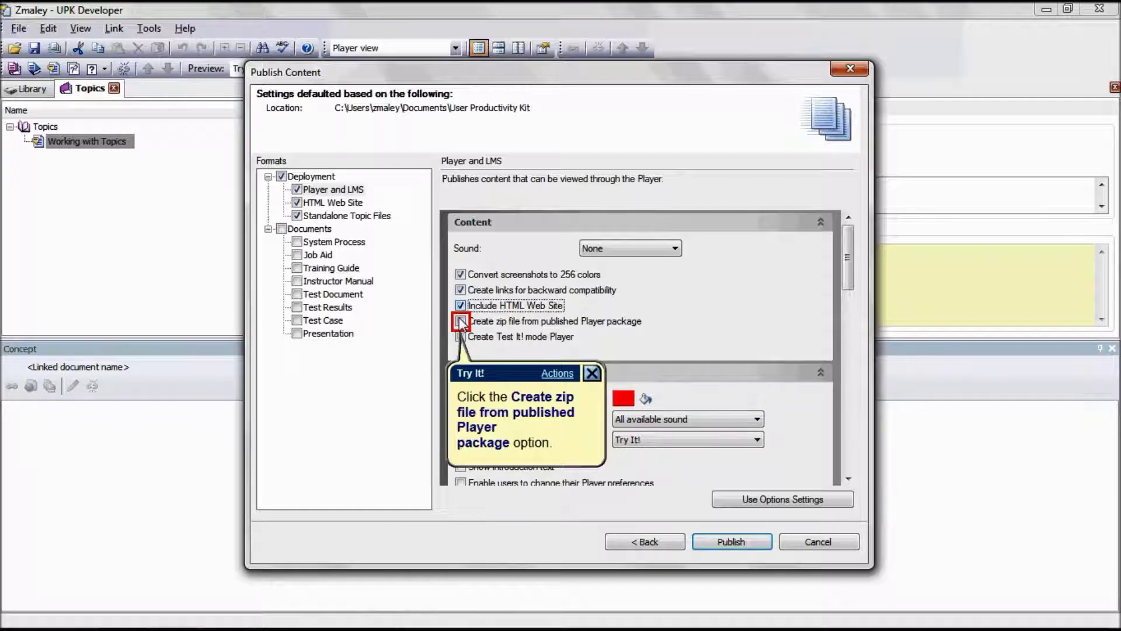
pyautogui.click(461, 320)
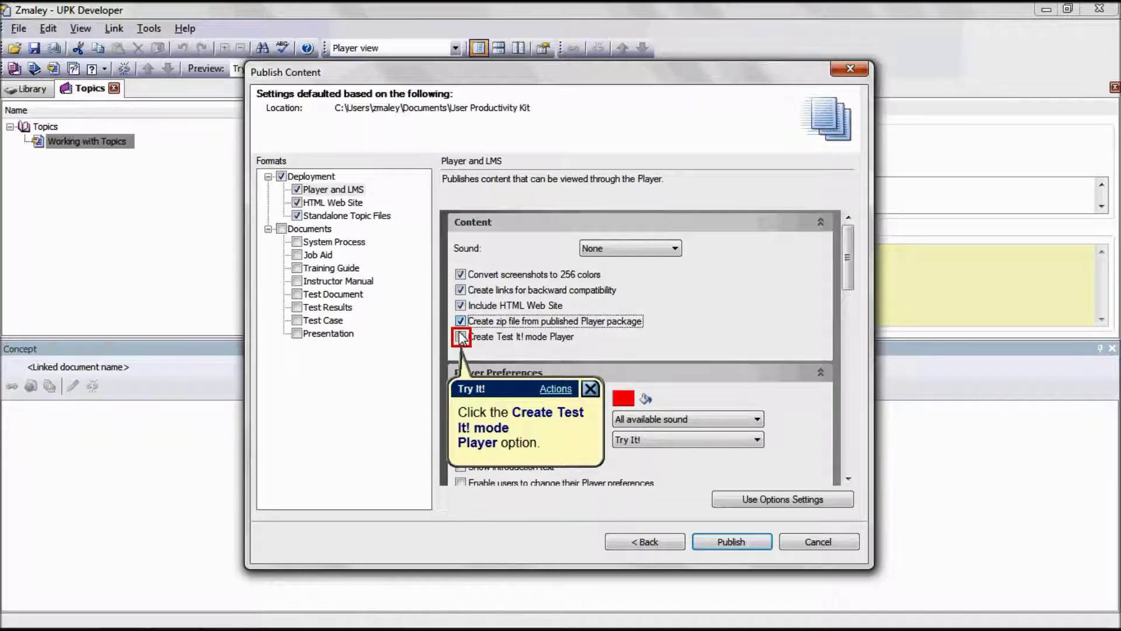
pyautogui.click(461, 337)
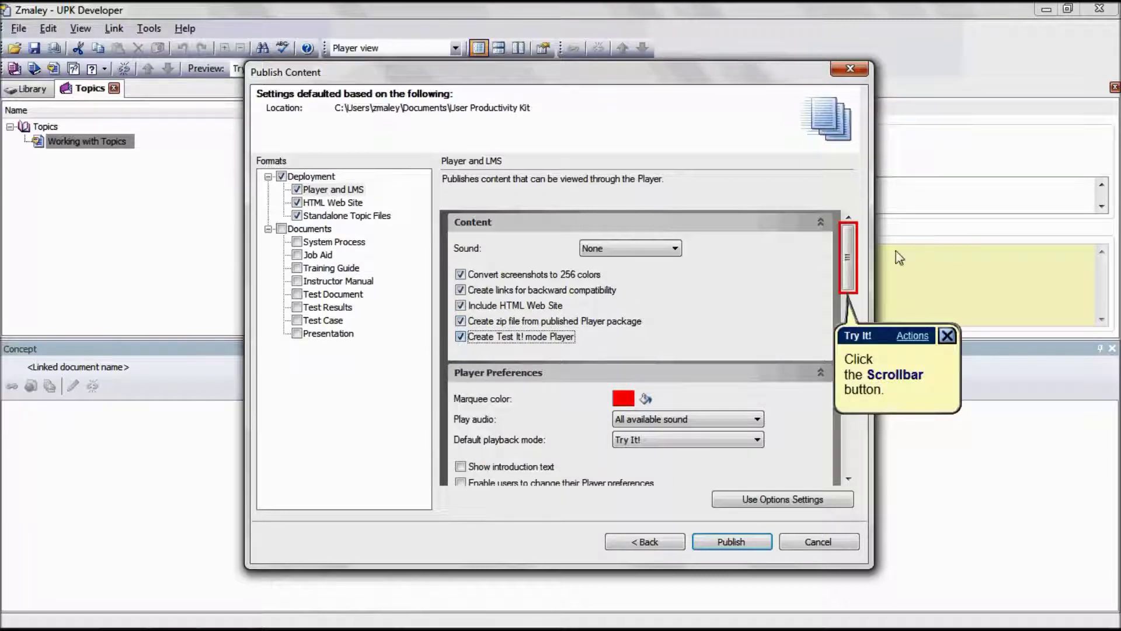
pyautogui.click(846, 266)
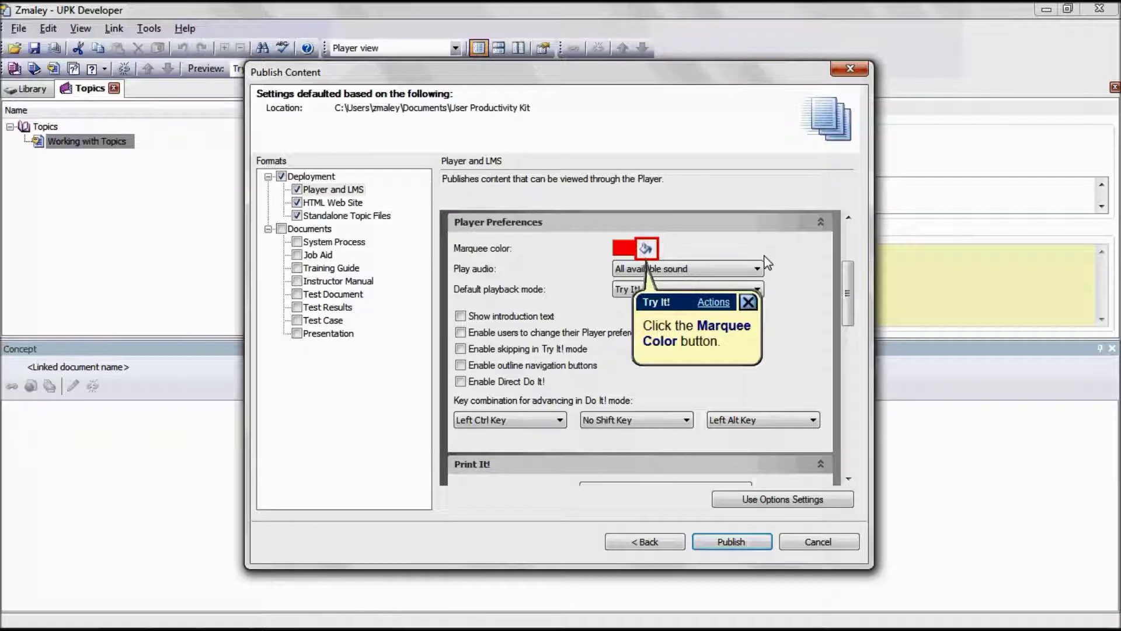
pyautogui.click(646, 250)
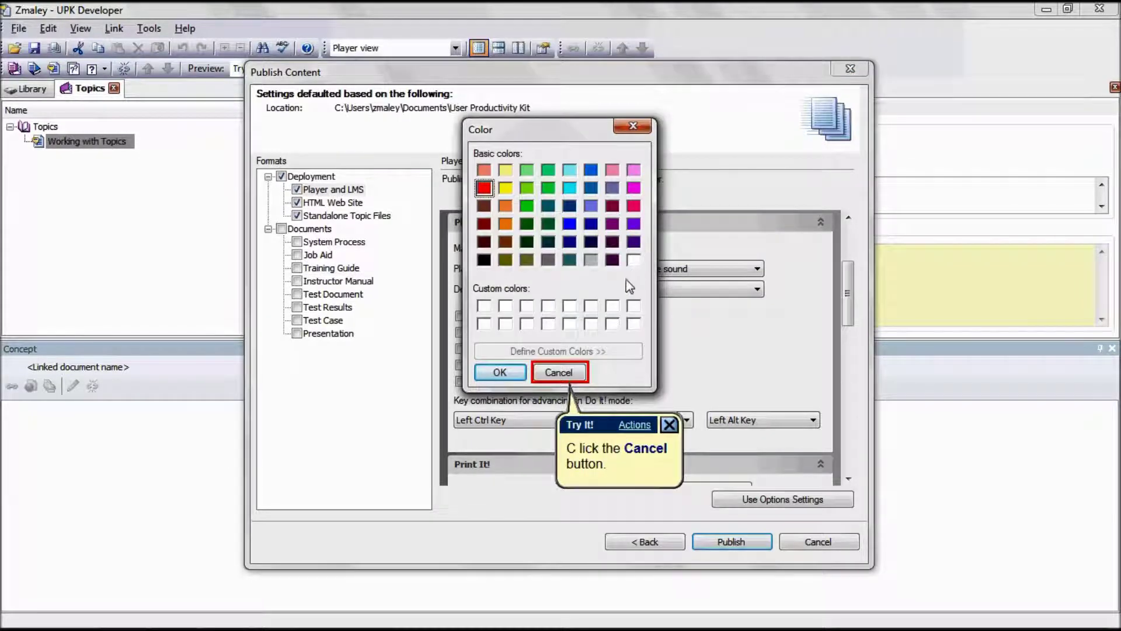
pyautogui.click(565, 374)
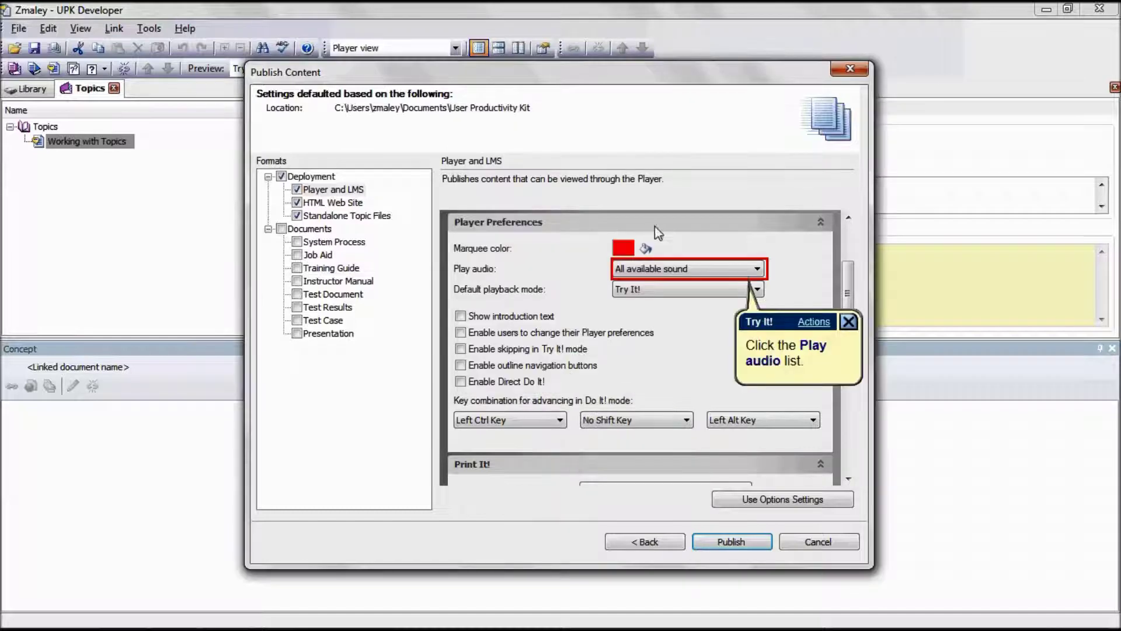
pyautogui.click(680, 270)
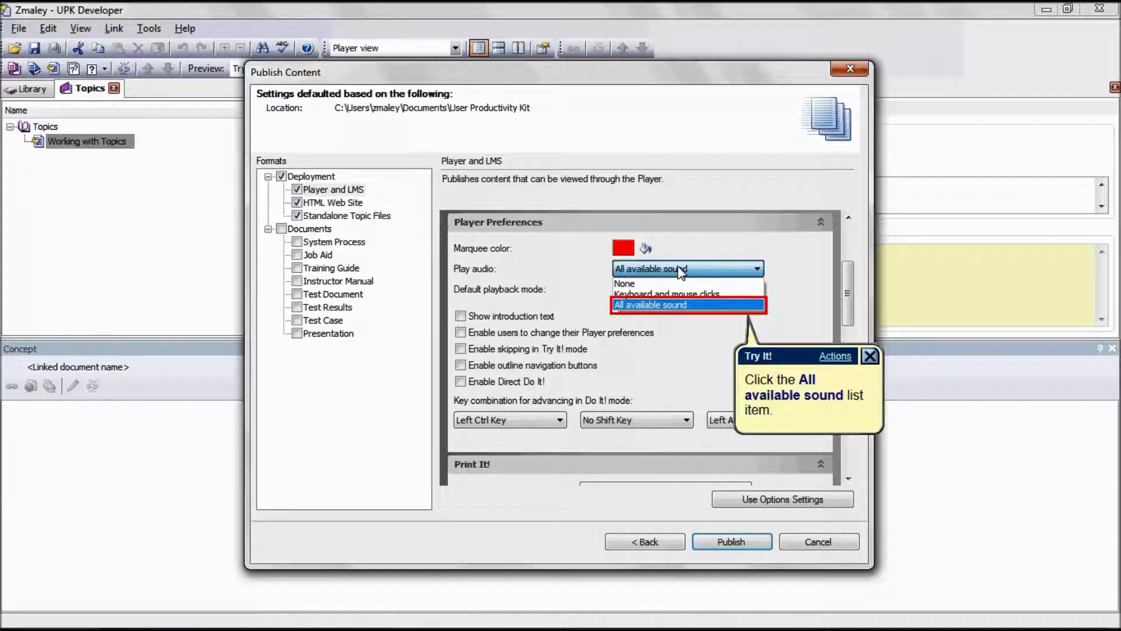
pyautogui.click(674, 305)
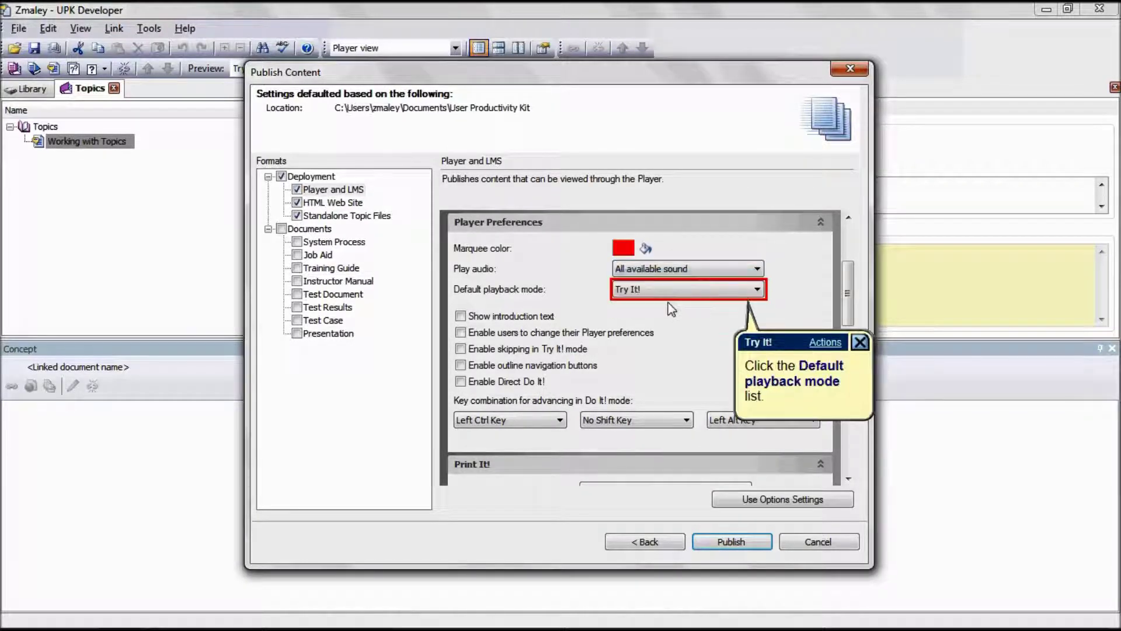
pyautogui.click(669, 290)
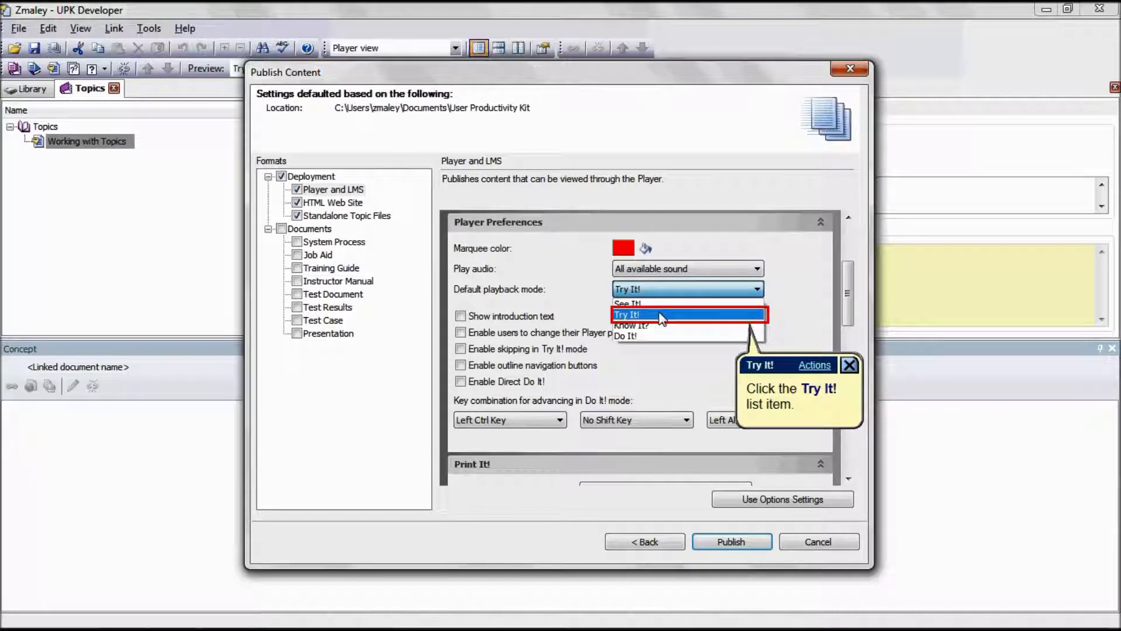
pyautogui.click(661, 316)
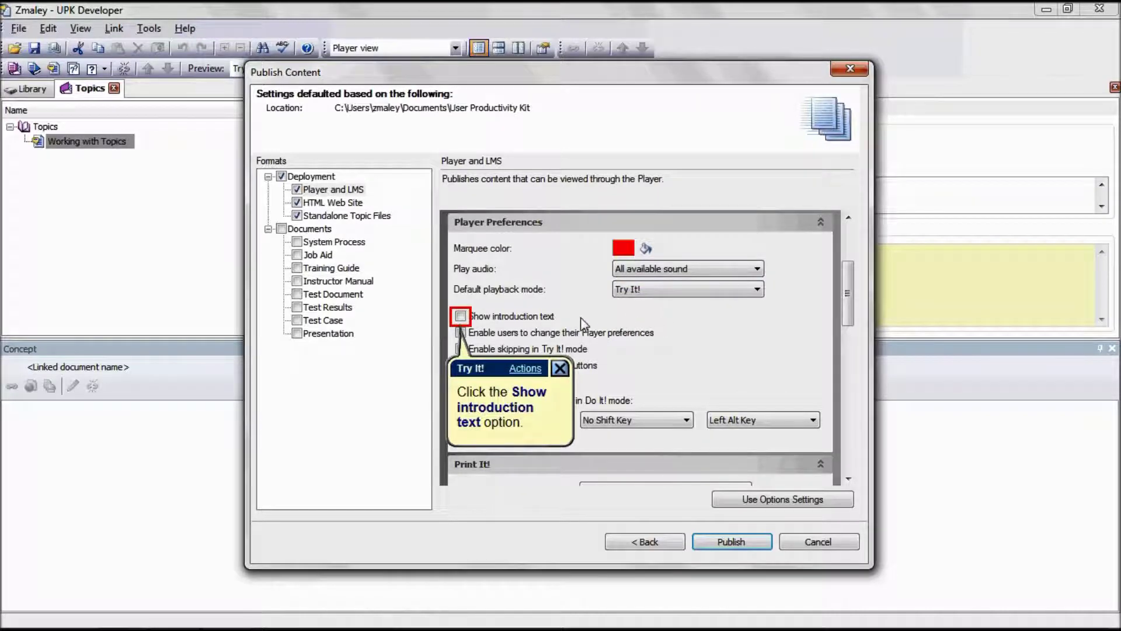
pyautogui.click(461, 317)
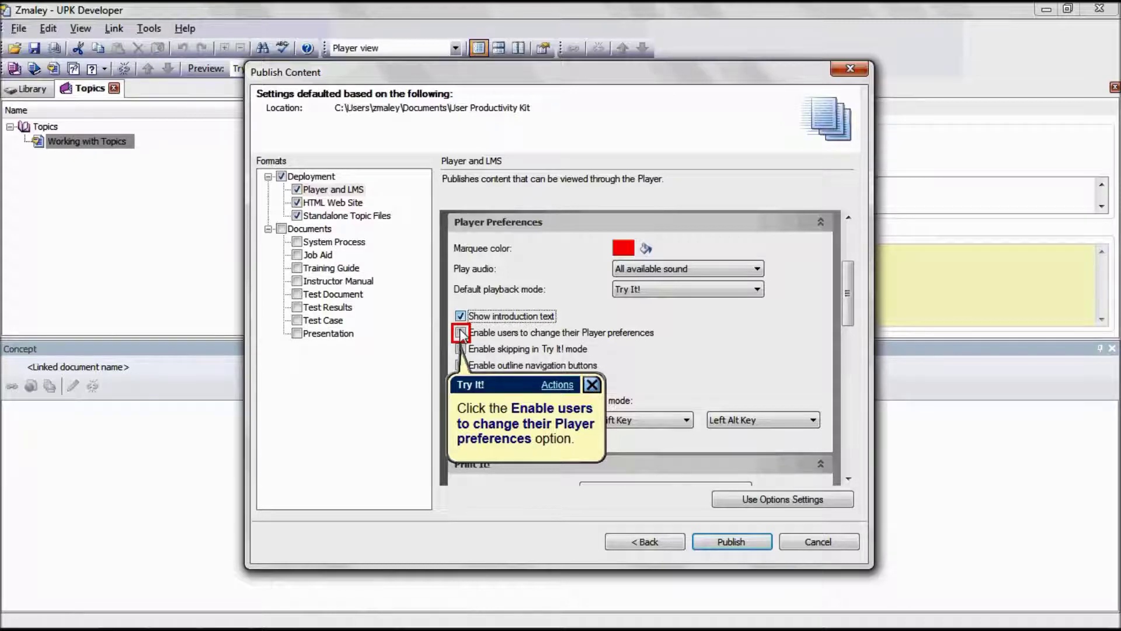
# - Enable preference changes, Try It! skipping, outline navigation buttons and Direct Do It!, accepting its key combination
pyautogui.click(461, 333)
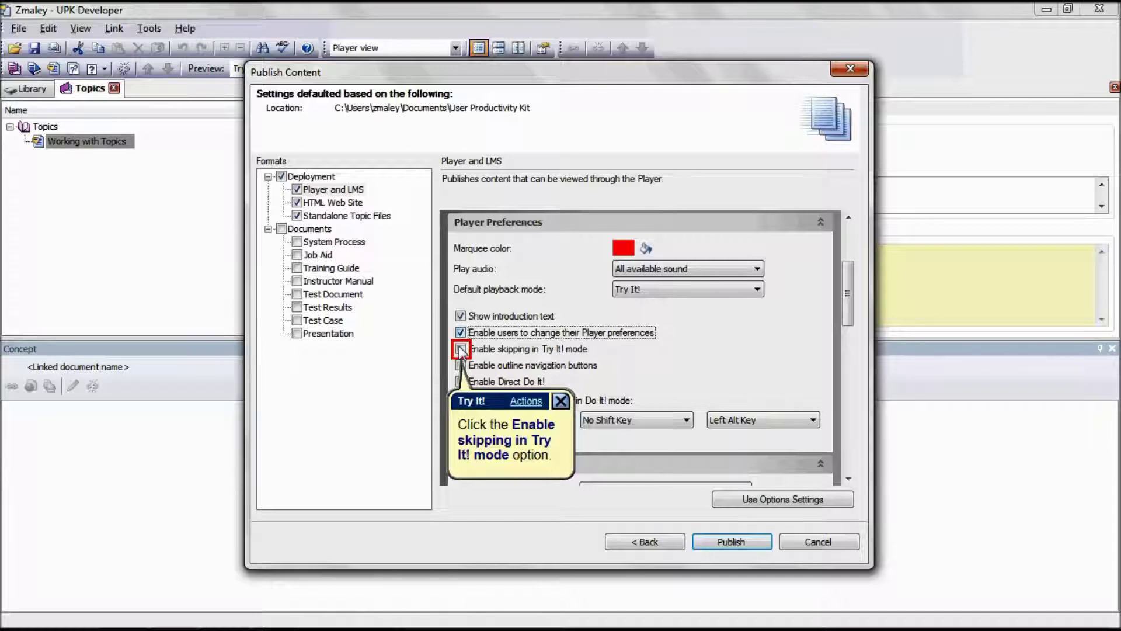
pyautogui.click(462, 350)
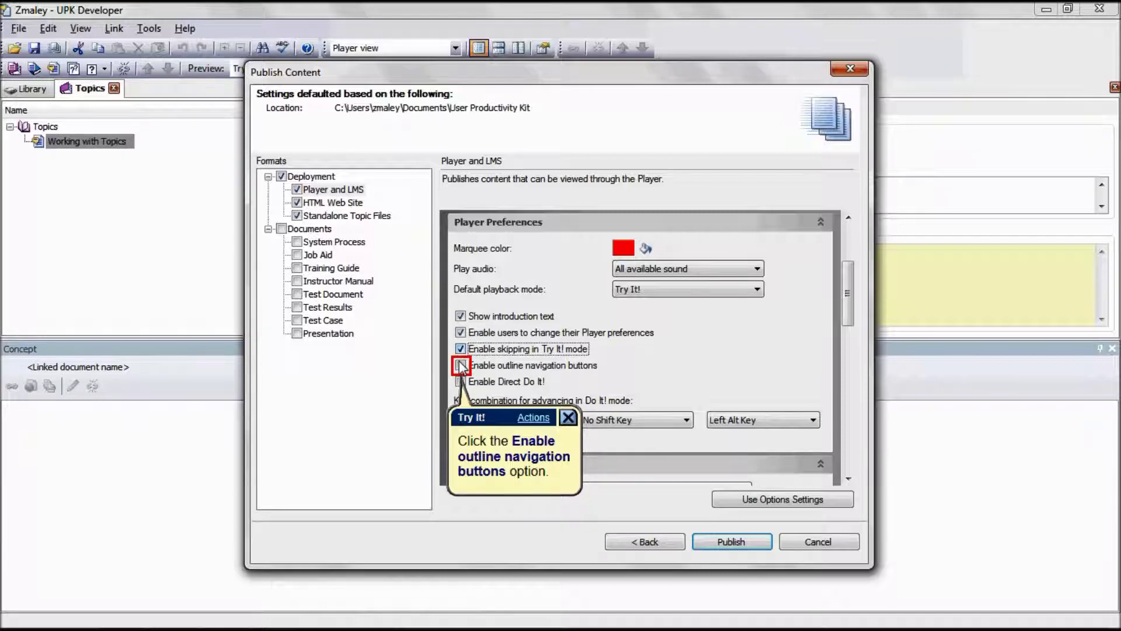
pyautogui.click(461, 365)
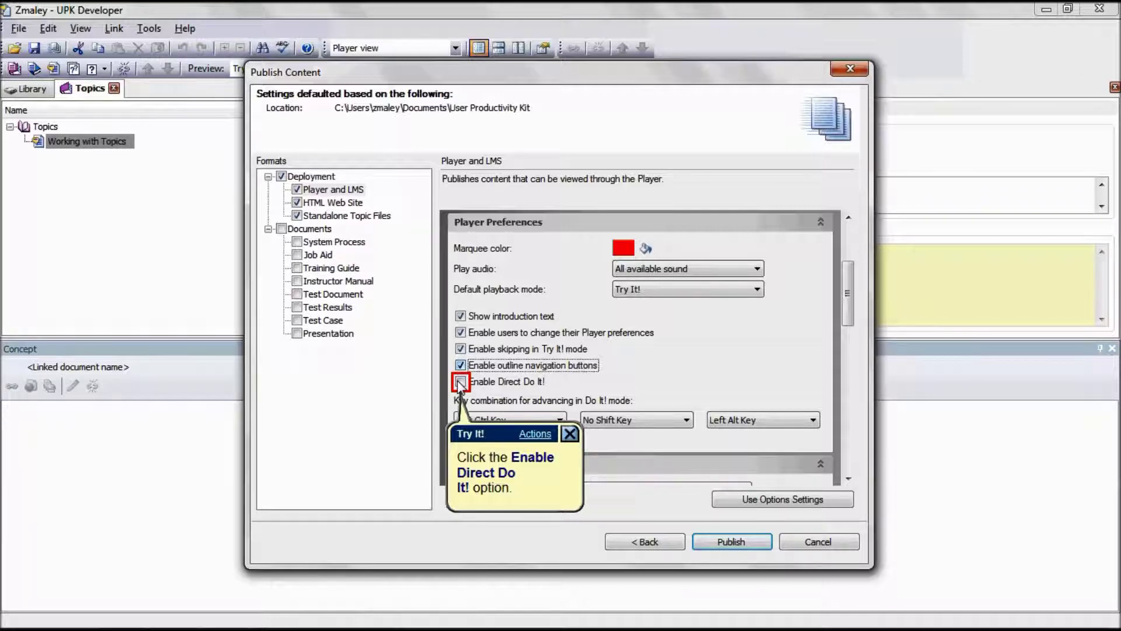
pyautogui.click(461, 382)
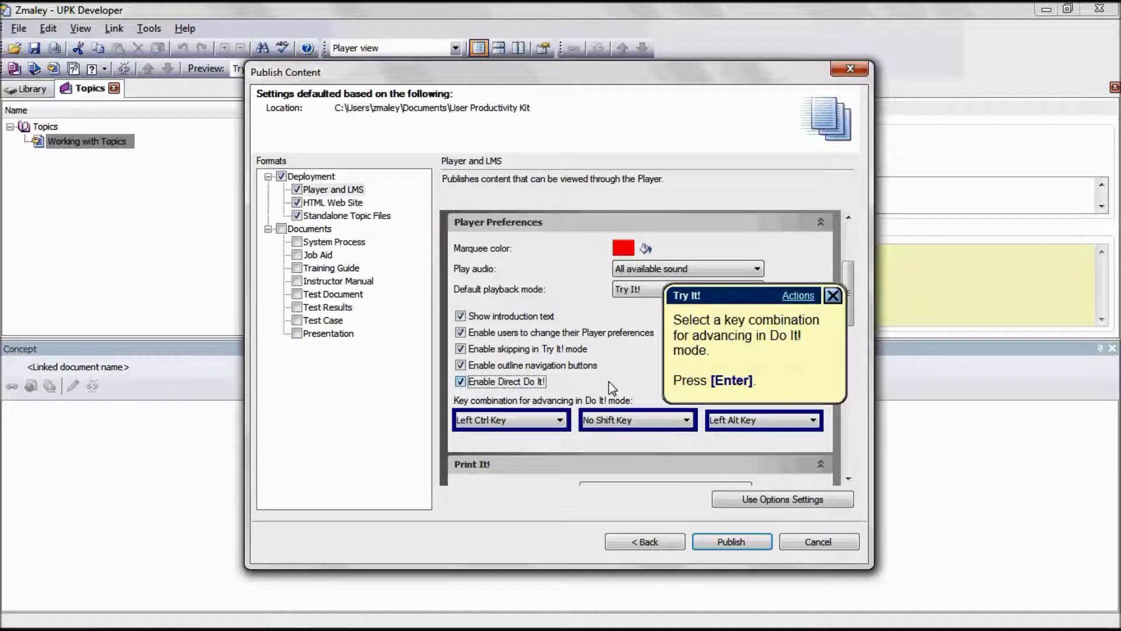
pyautogui.press('Return')
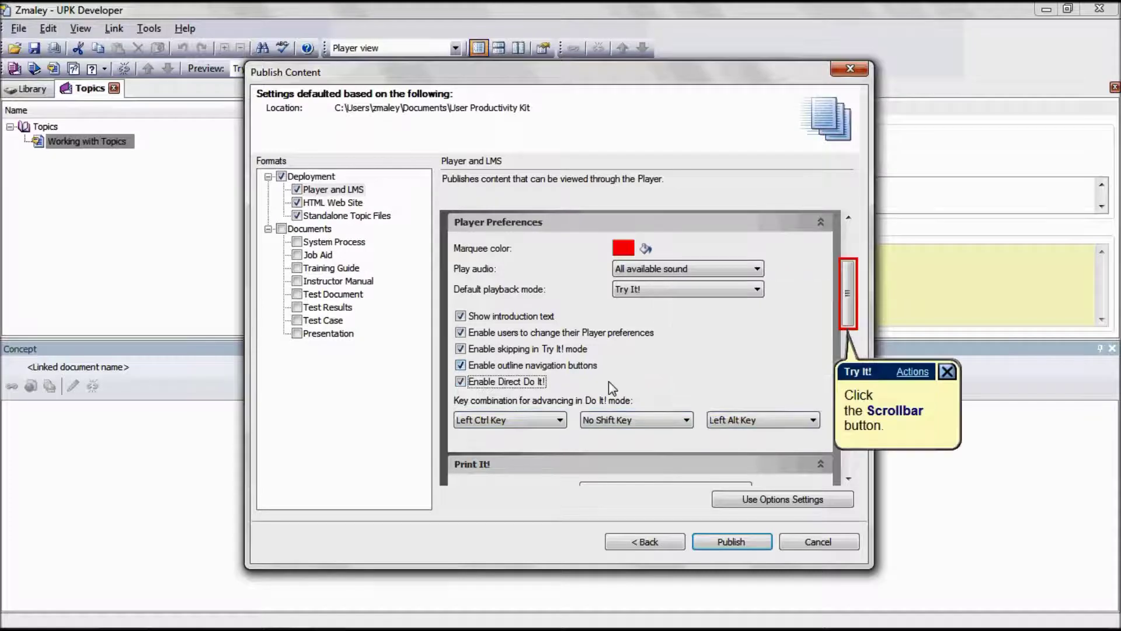
# - Set Print It! to Job Aid format with Do It! text mode and no screenshots
pyautogui.click(848, 322)
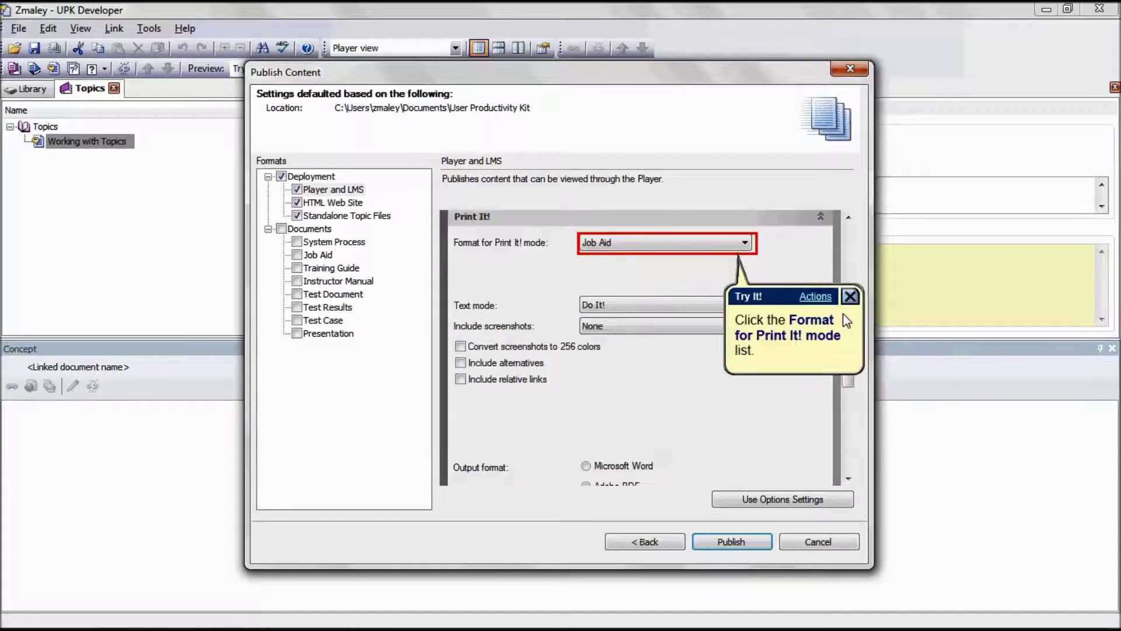
pyautogui.click(716, 245)
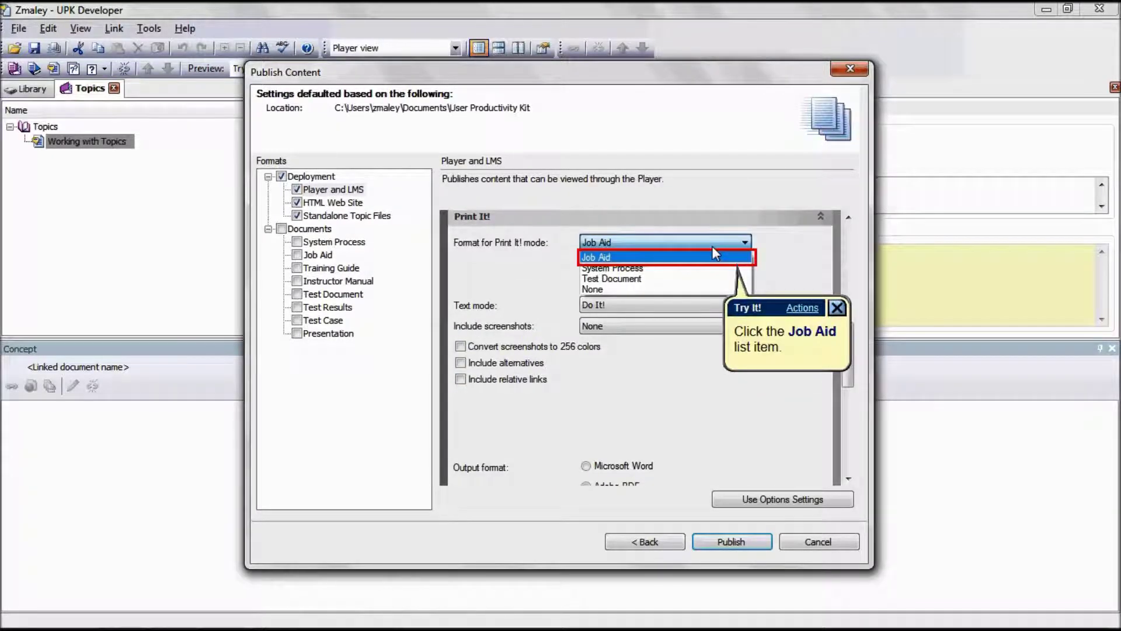
pyautogui.click(665, 258)
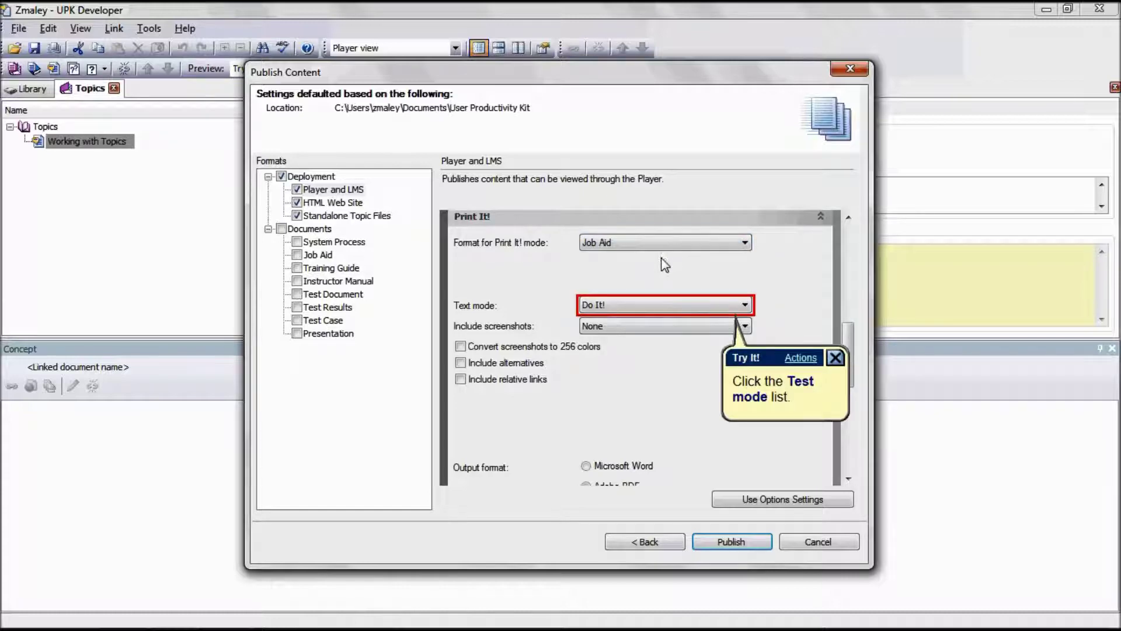
pyautogui.click(640, 307)
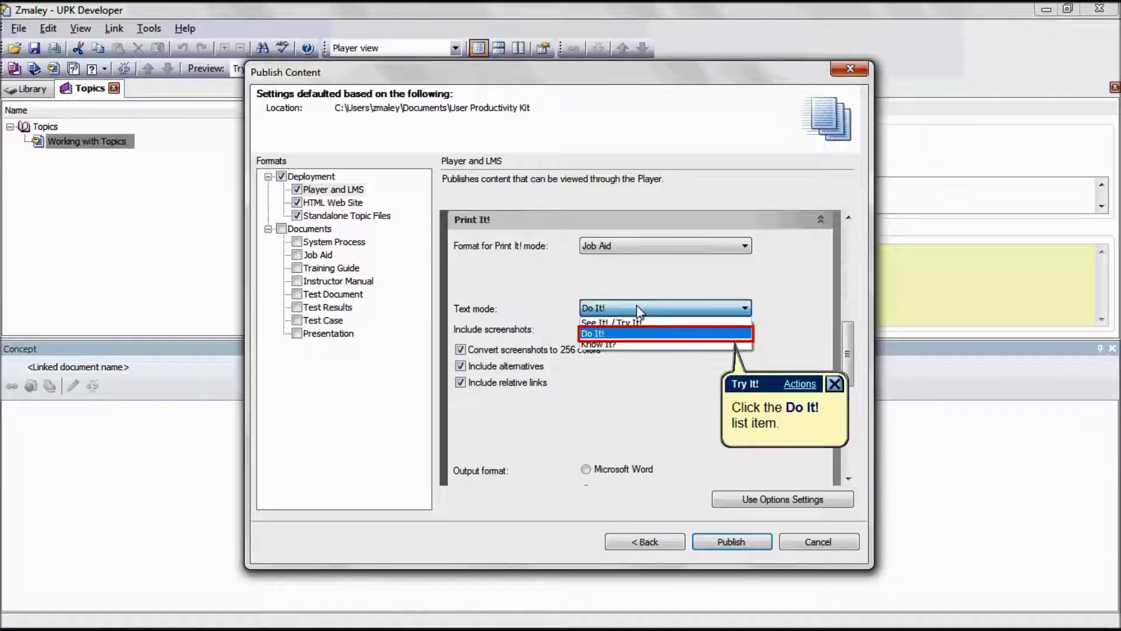
pyautogui.click(624, 334)
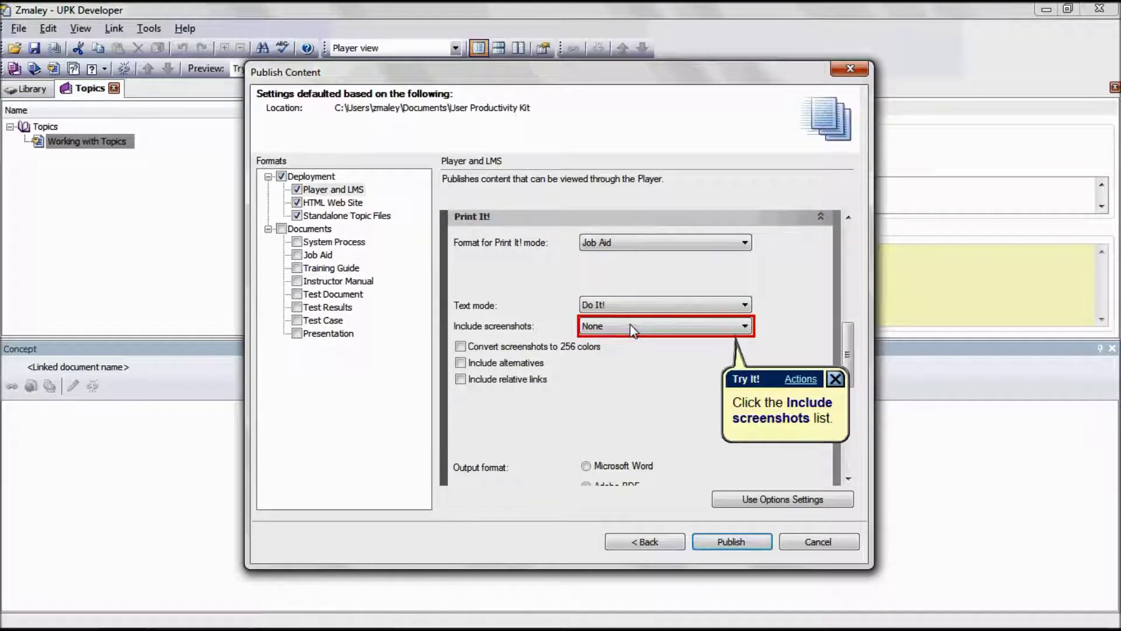
pyautogui.click(629, 326)
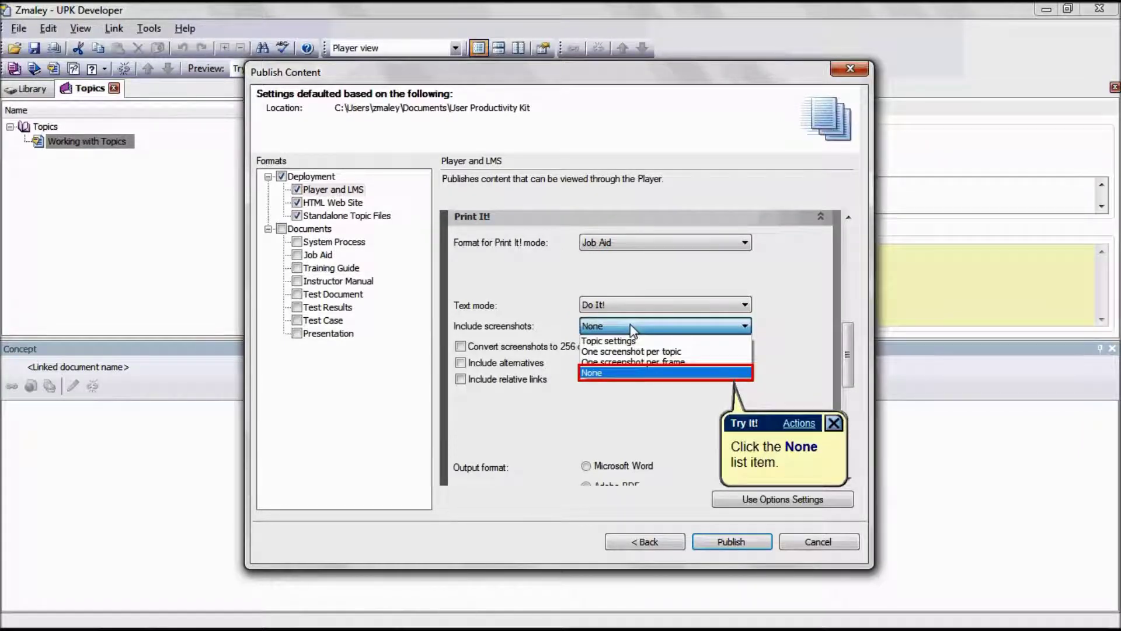
pyautogui.click(627, 378)
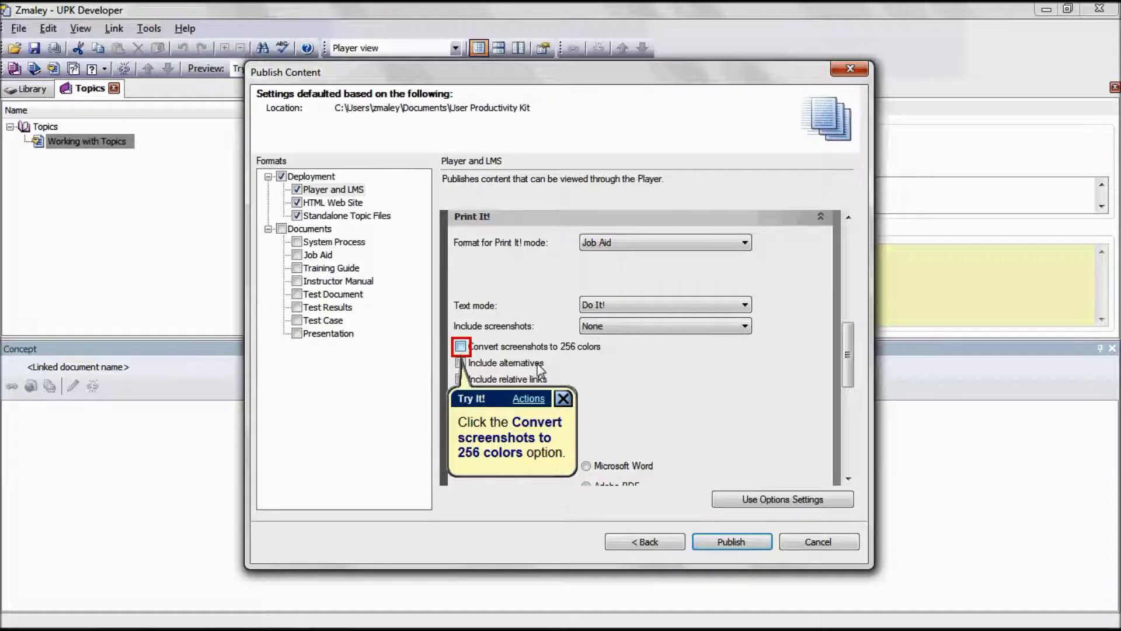
# - Turn on 256-color screenshots, alternatives and relative links in the Print It! output
pyautogui.click(461, 347)
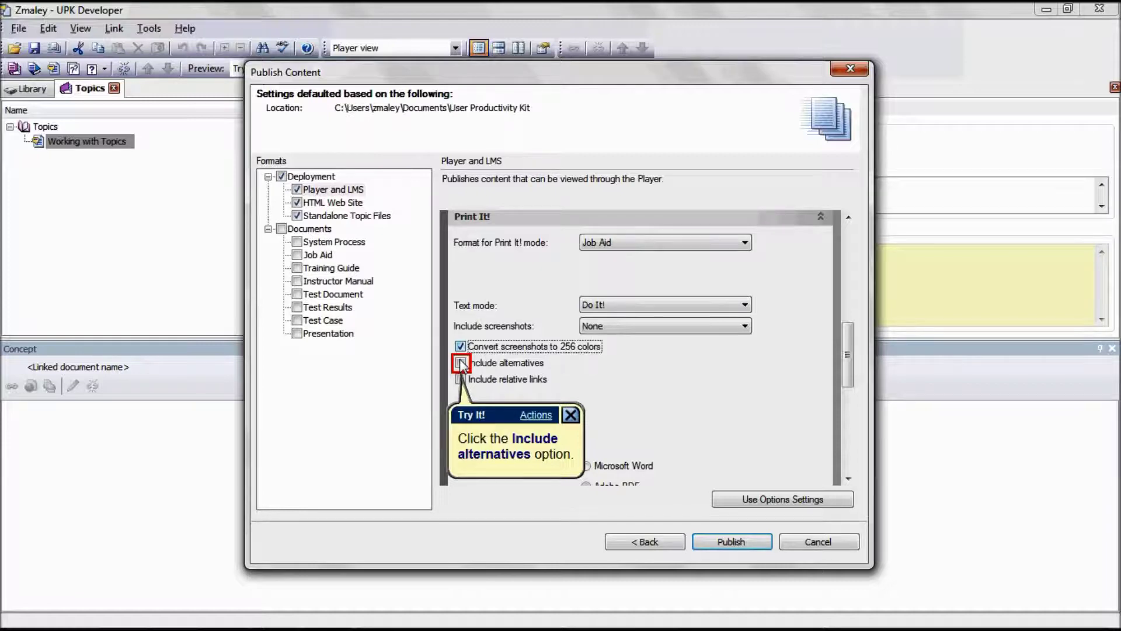
pyautogui.click(462, 363)
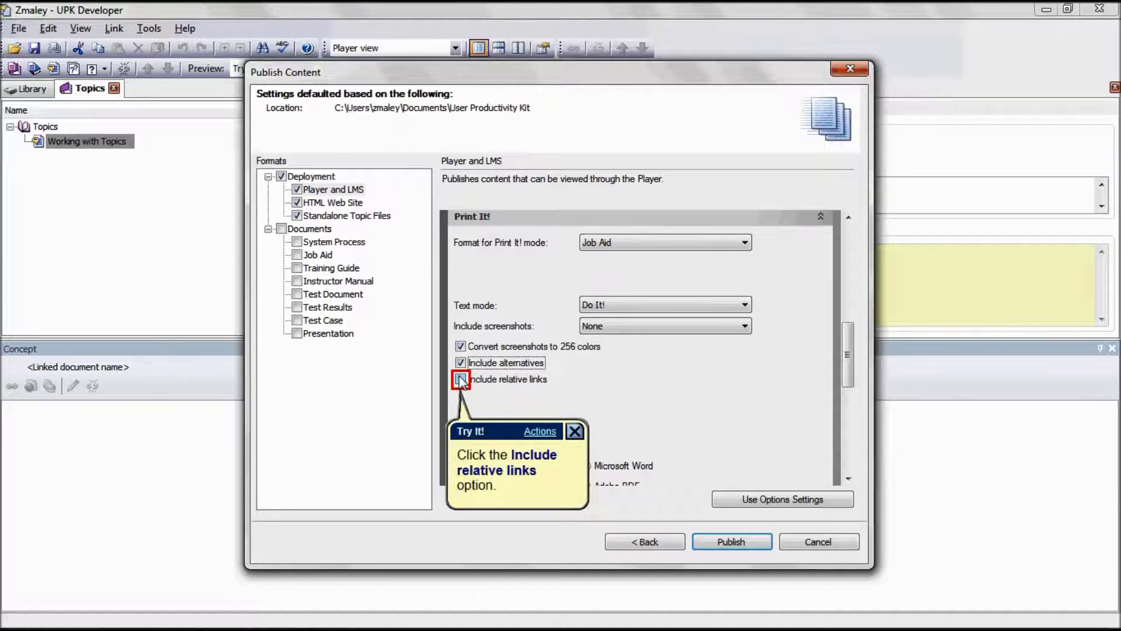
pyautogui.click(462, 380)
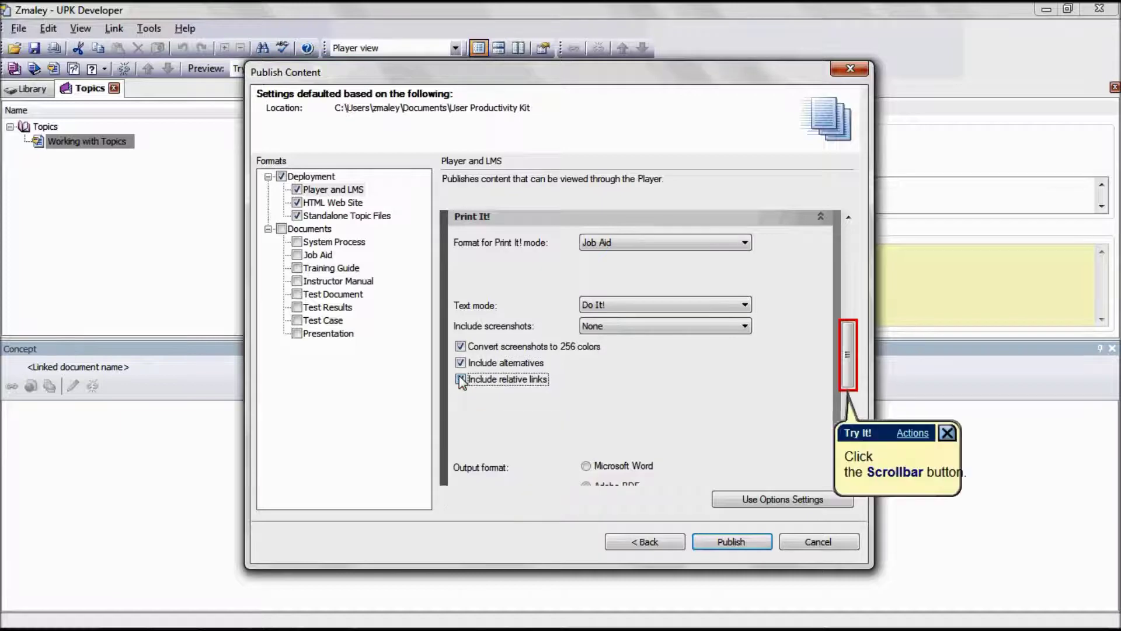
pyautogui.click(847, 354)
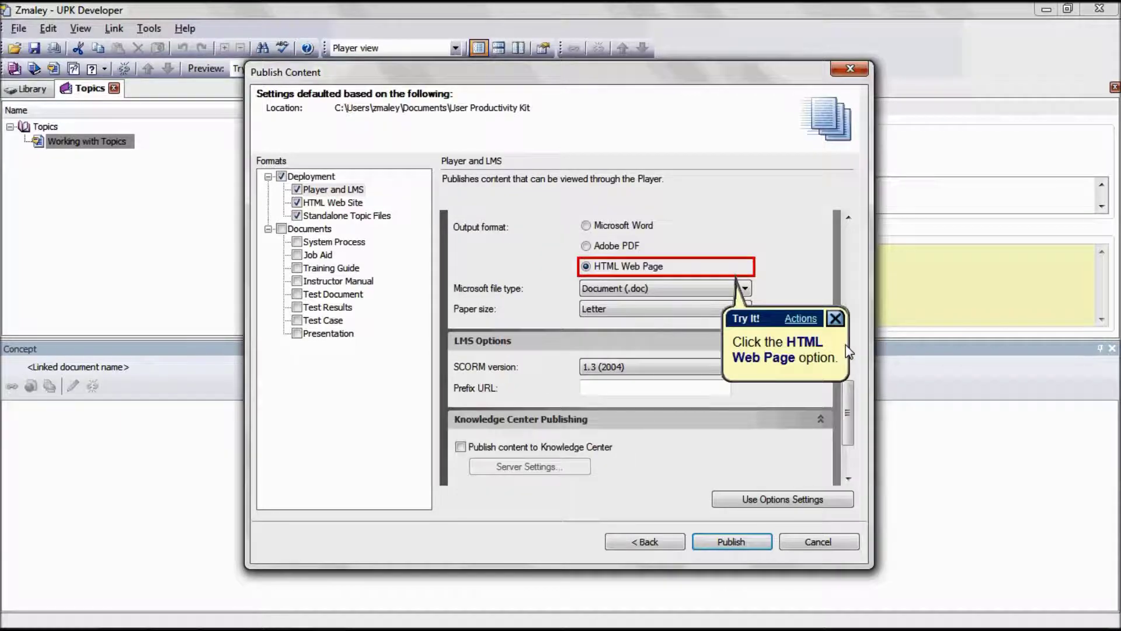
# - Choose HTML Web Page output, Document (.doc) file type and Letter paper size
pyautogui.click(664, 269)
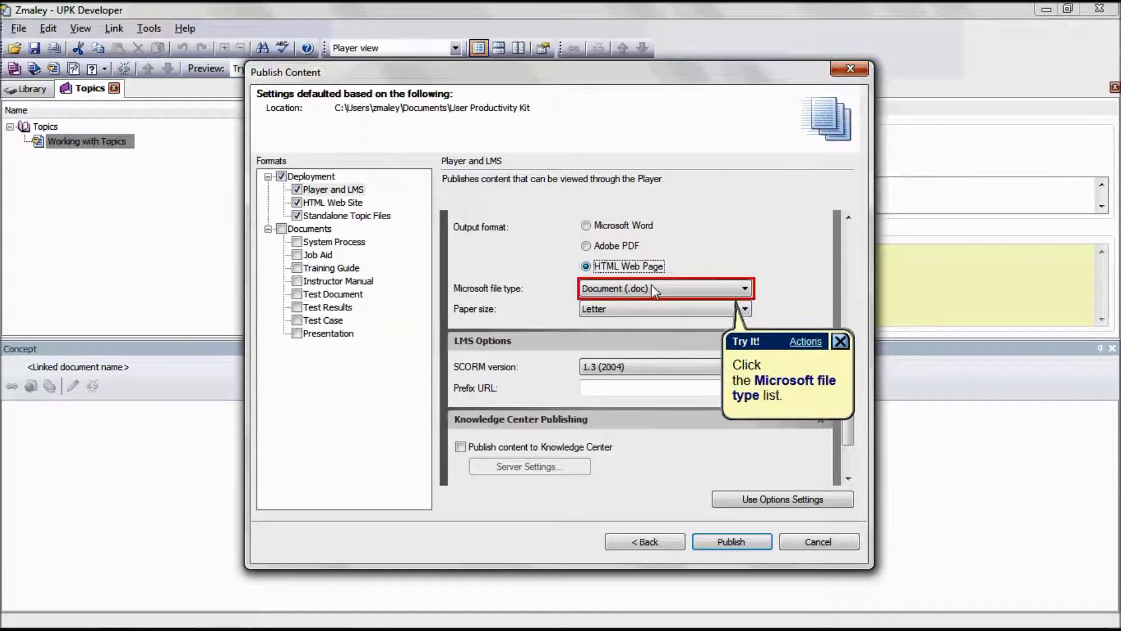
pyautogui.click(654, 292)
pyautogui.click(639, 307)
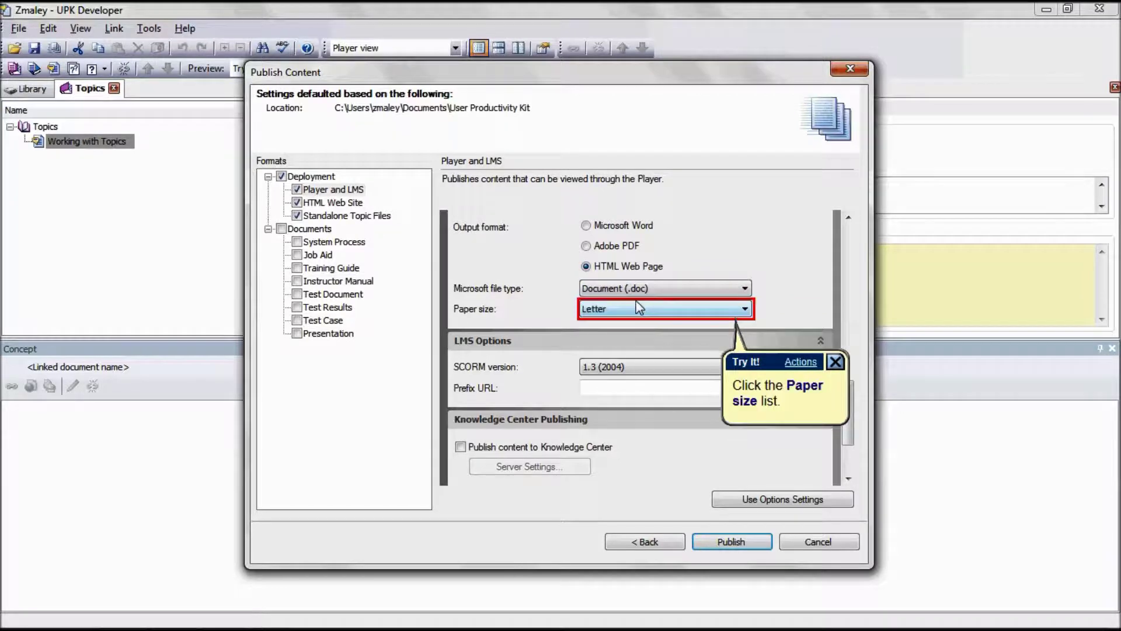
pyautogui.click(638, 306)
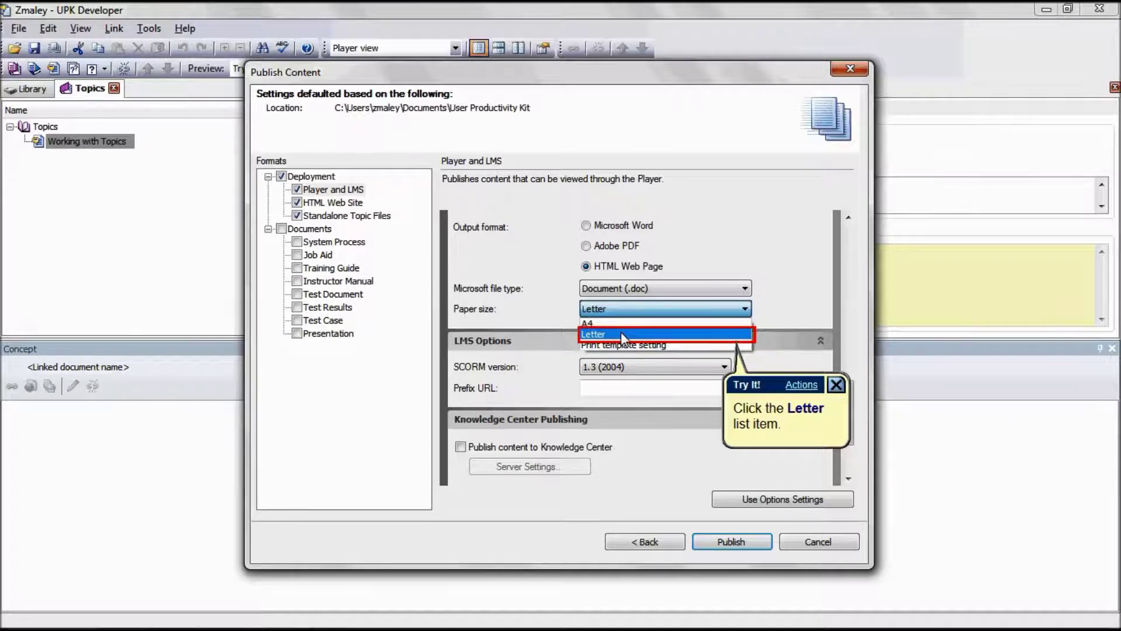
pyautogui.click(621, 332)
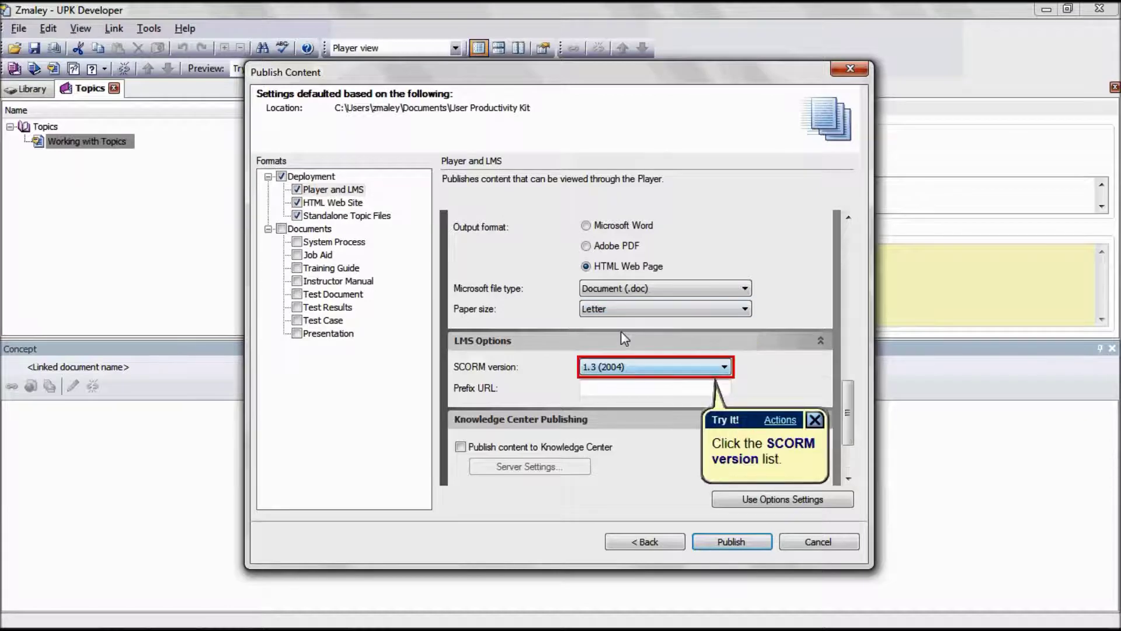
# - Keep SCORM 1.3 (2004), enable Knowledge Center publishing, and close its server settings unchanged
pyautogui.click(629, 368)
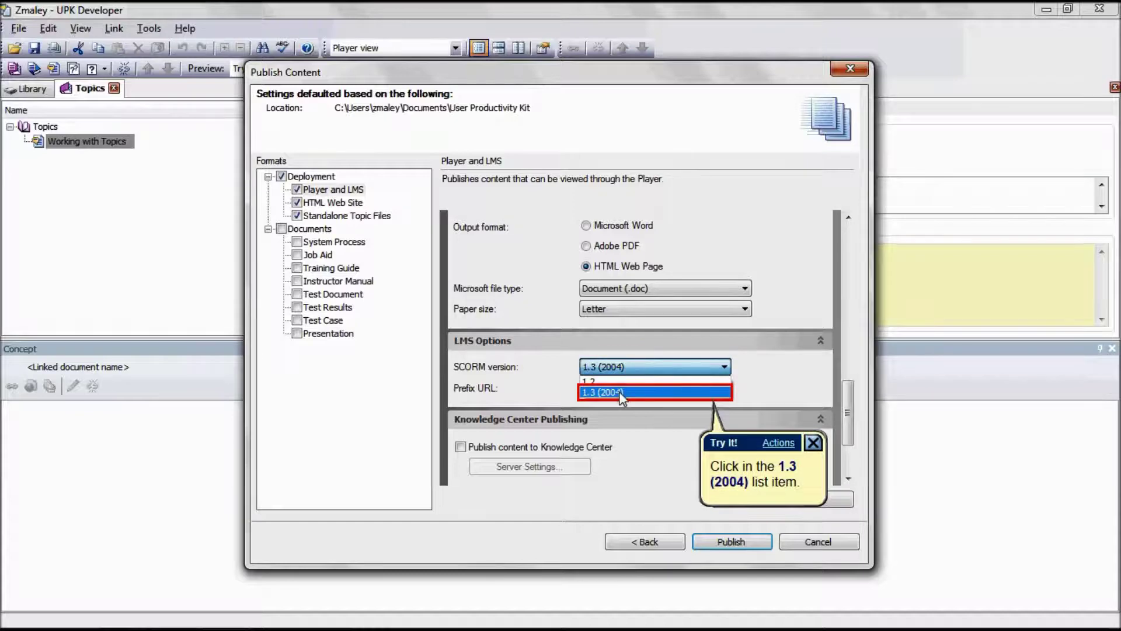
pyautogui.click(619, 391)
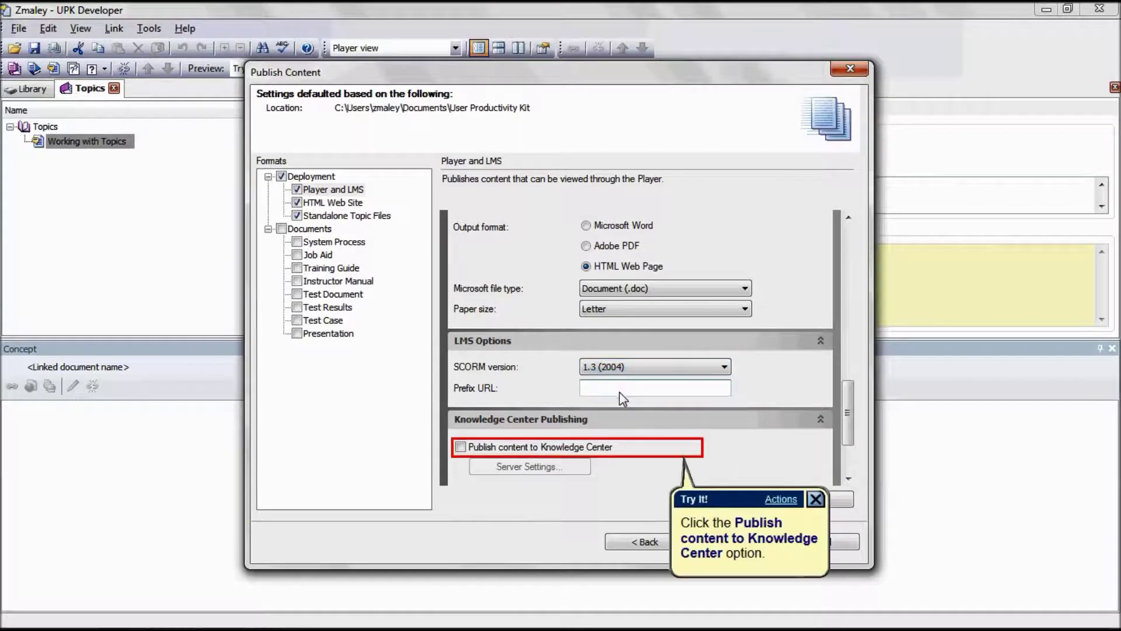
pyautogui.click(559, 449)
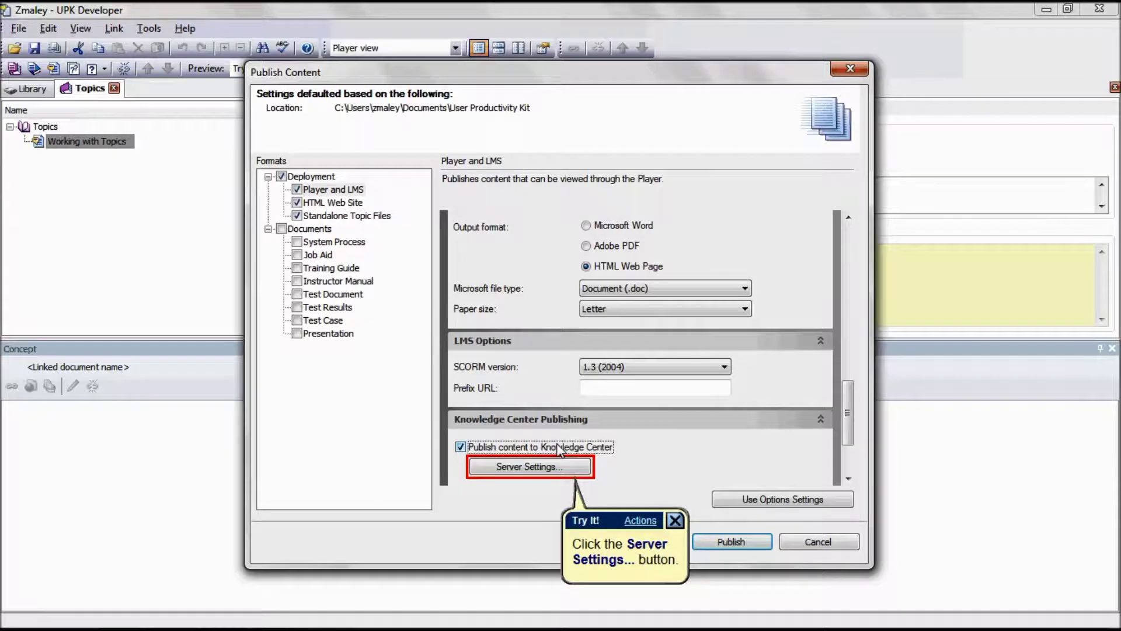
pyautogui.click(539, 468)
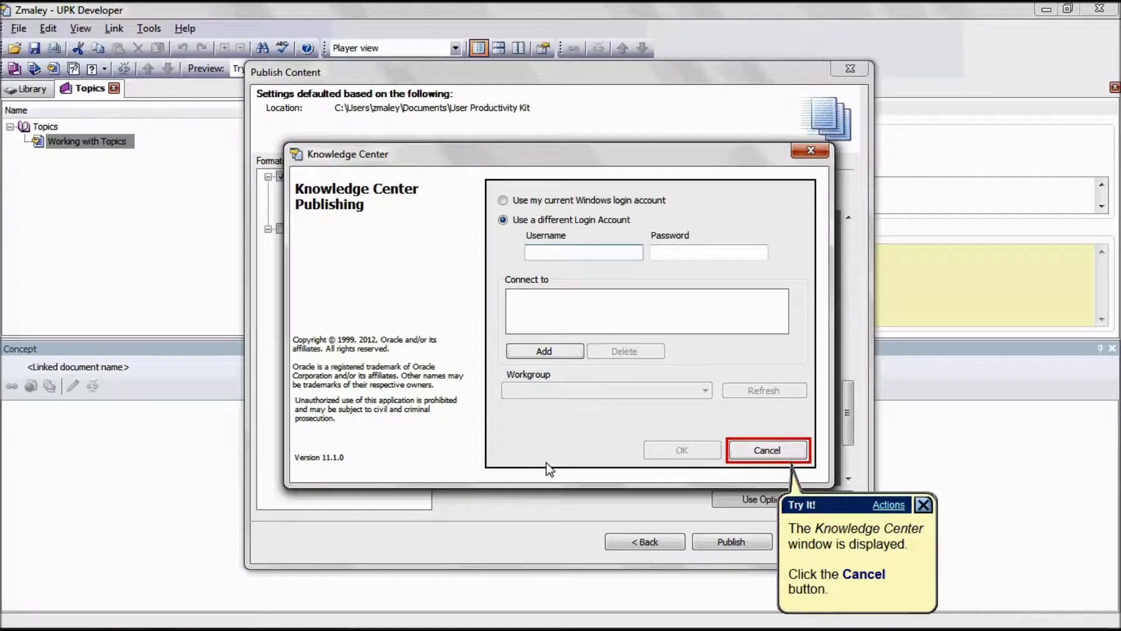
pyautogui.click(752, 447)
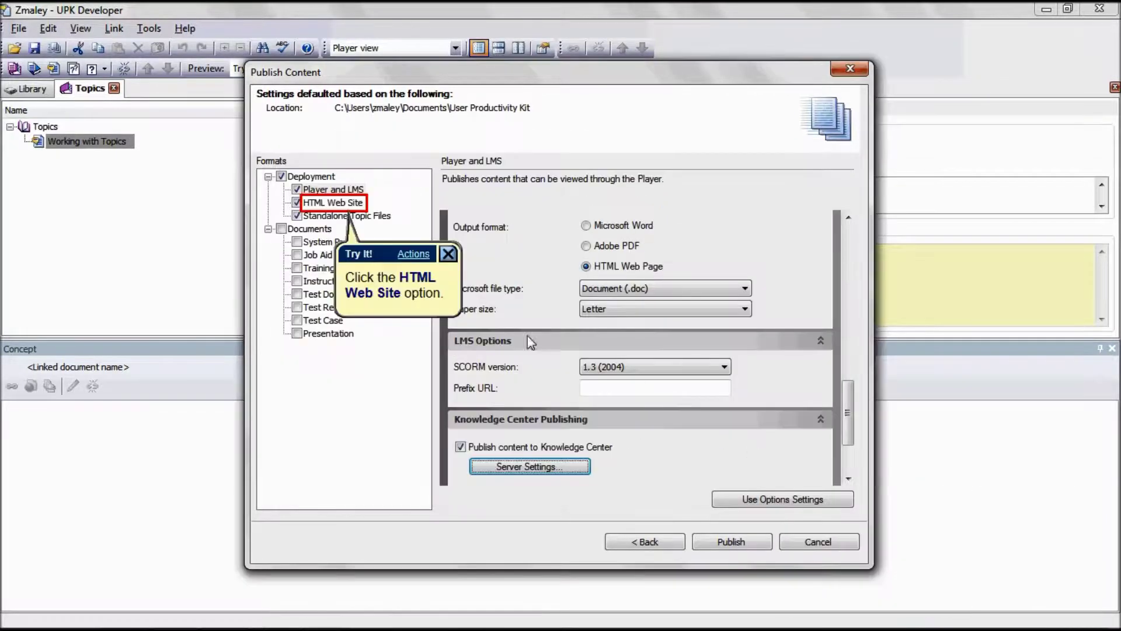
# - Under HTML Web Site, check Convert screenshots to 256 colors
pyautogui.click(337, 205)
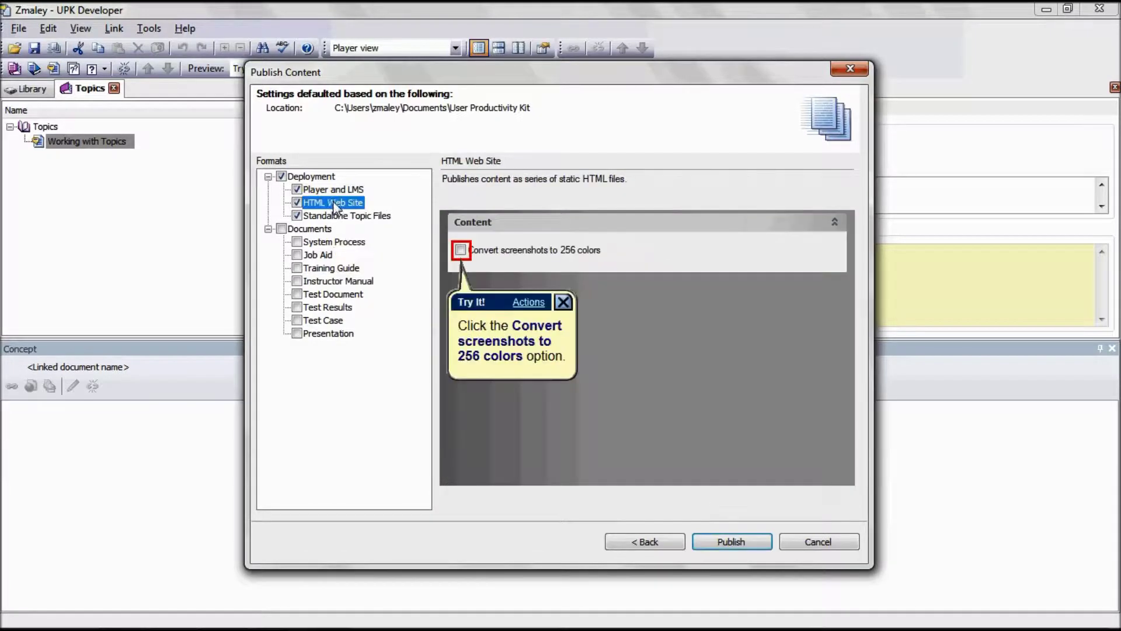
pyautogui.click(461, 251)
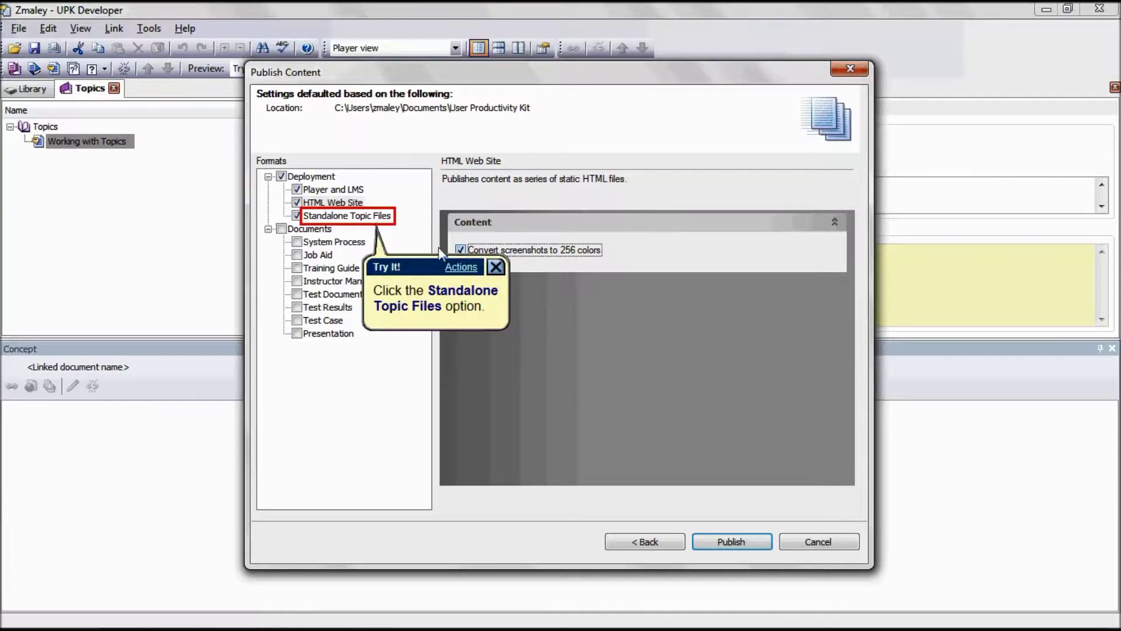
# - For Standalone Topic Files, keep Medium (11 kHz) sound and check 256-color screenshots and encoded names
pyautogui.click(365, 220)
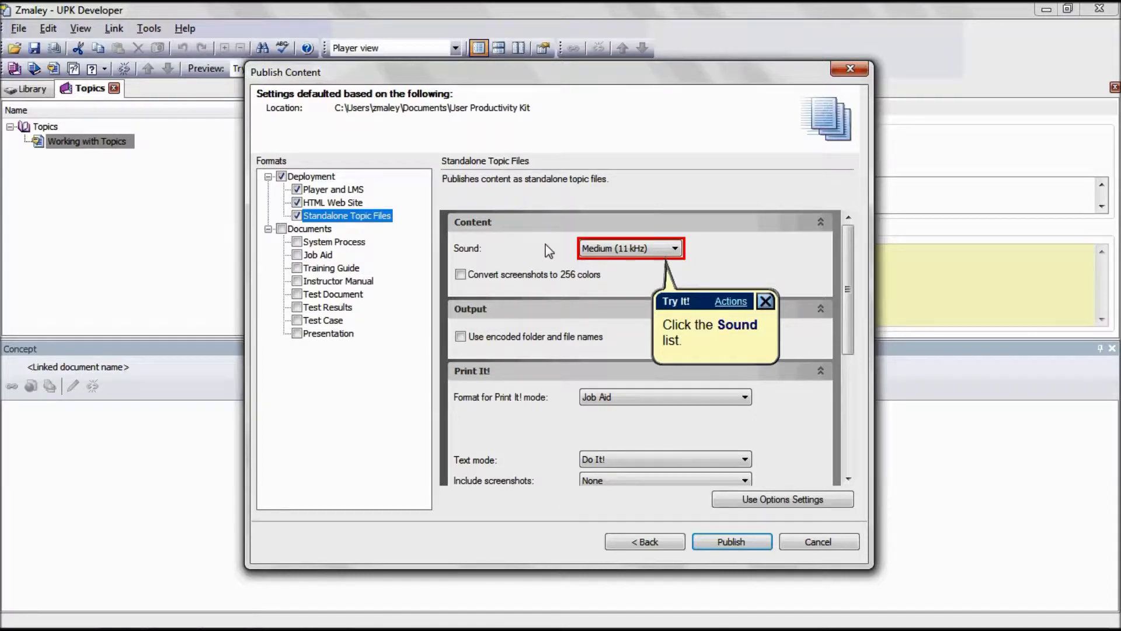
pyautogui.click(623, 250)
pyautogui.click(610, 278)
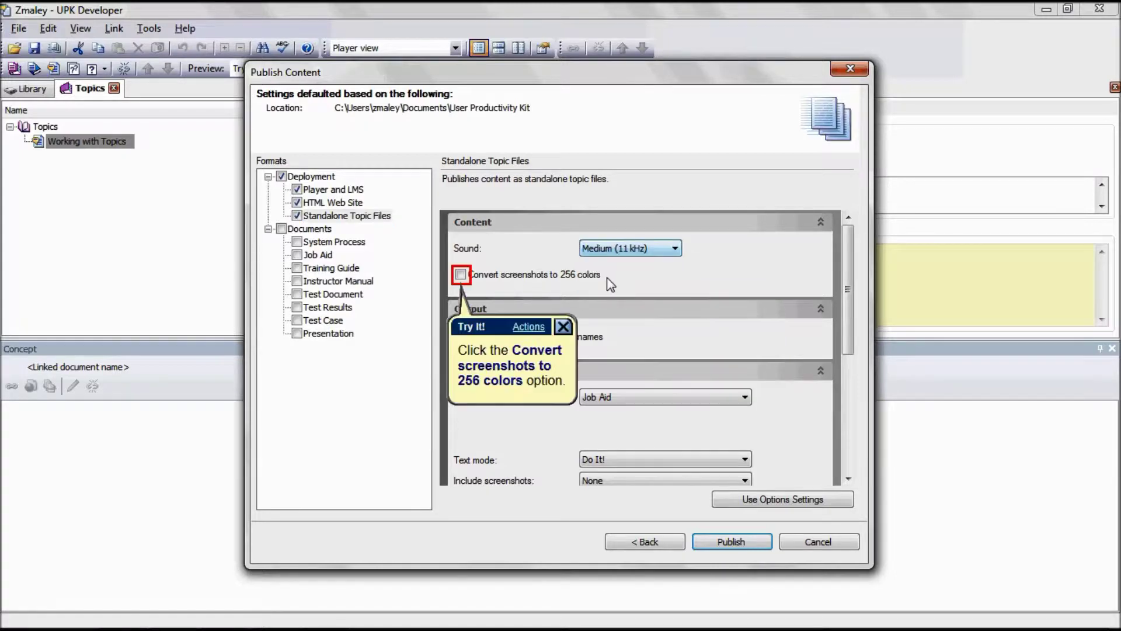
pyautogui.click(464, 281)
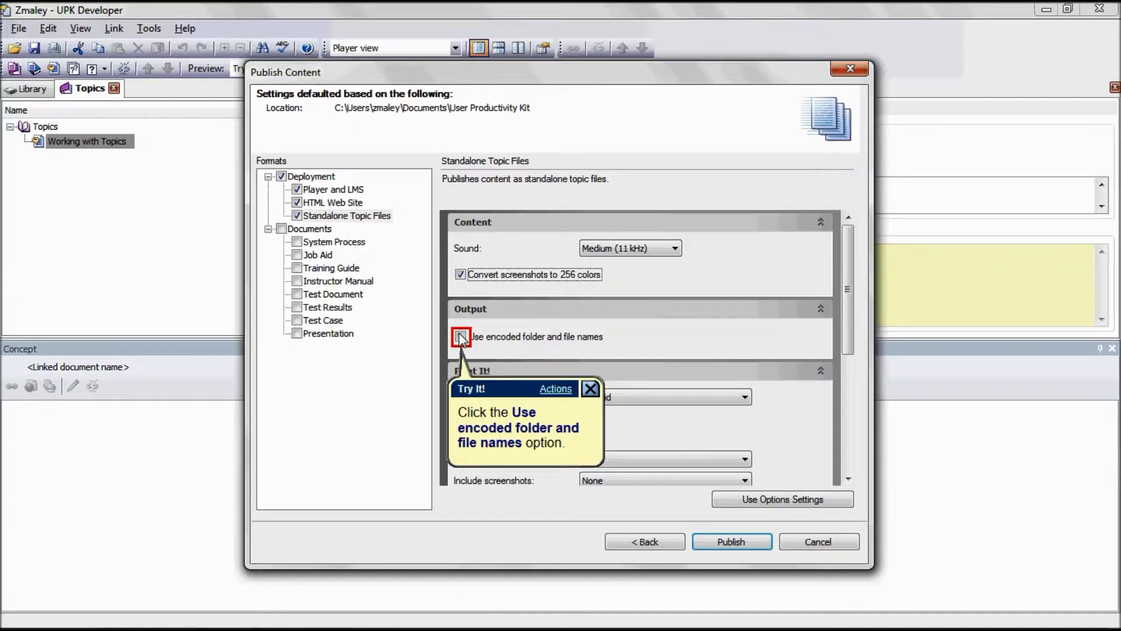
pyautogui.click(460, 337)
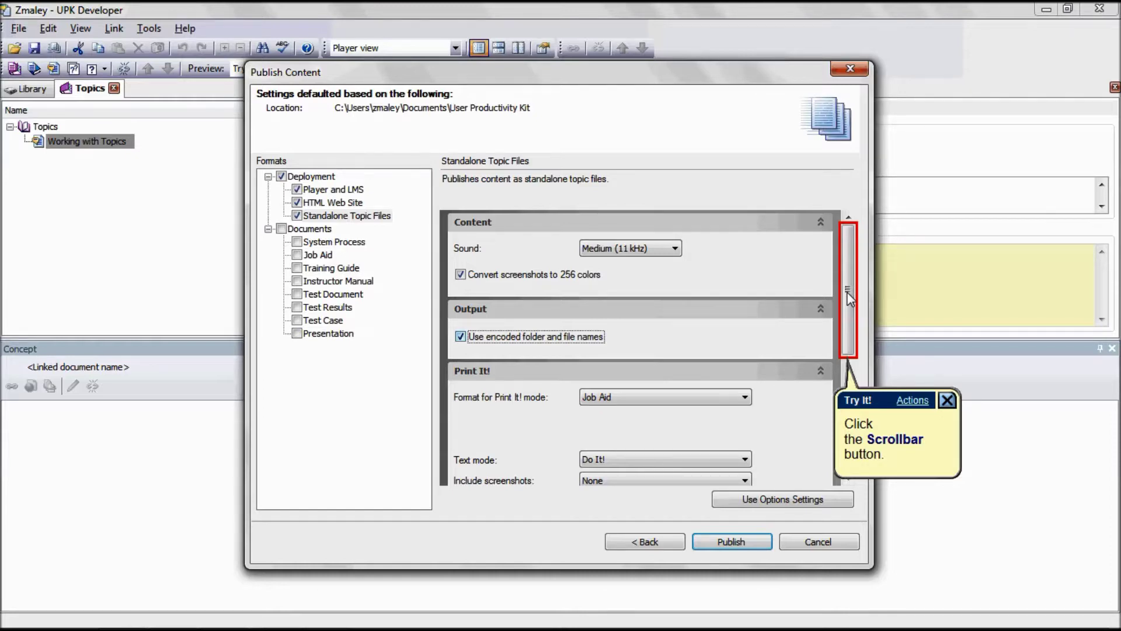
pyautogui.click(849, 298)
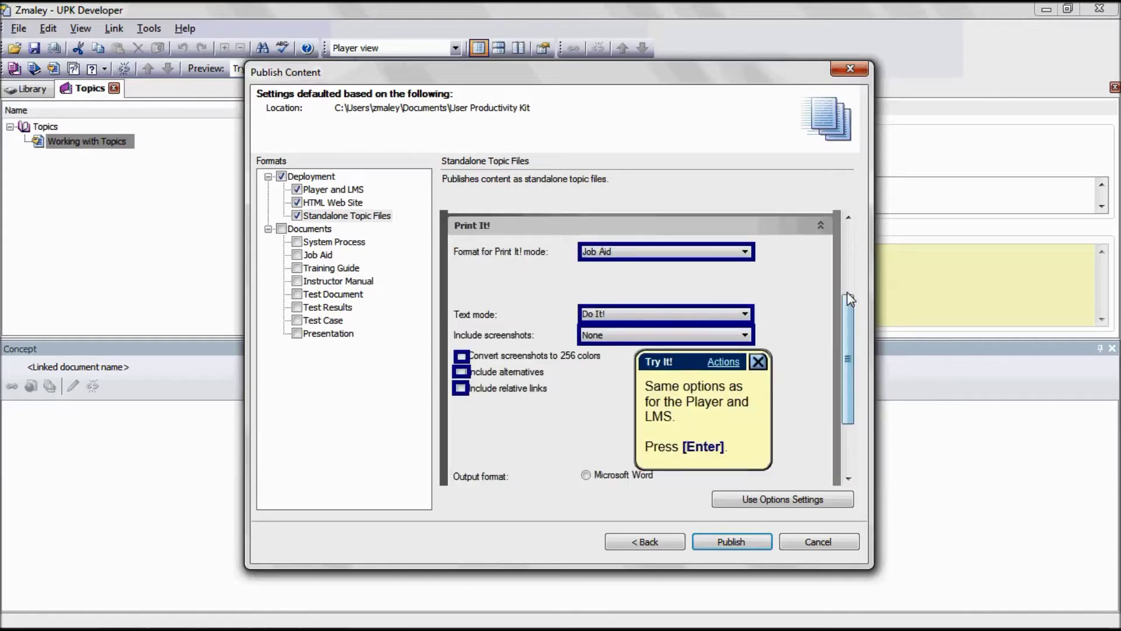